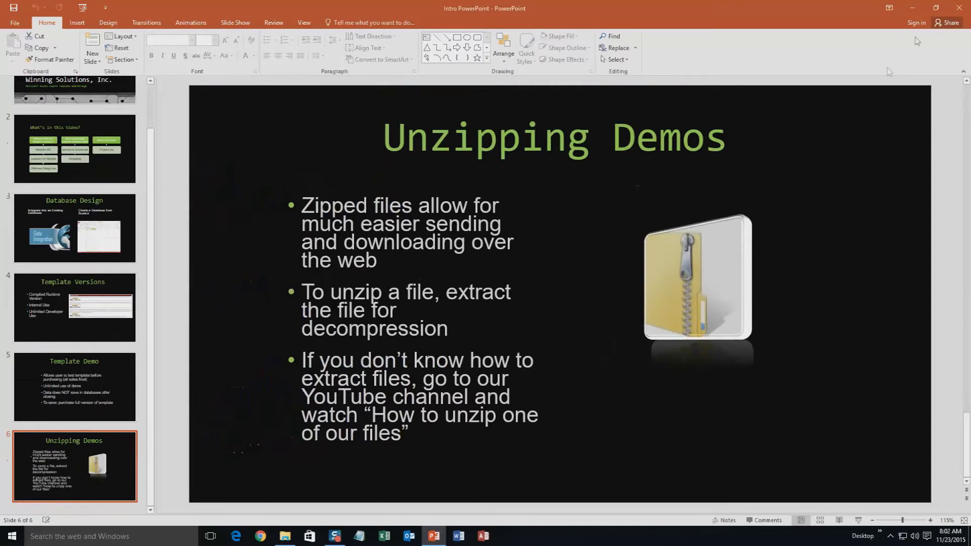
Step: Close PowerPoint after the slide show, leaving the Downloads folder window showing
{"action": "left_click", "coordinate": [950, 8]}
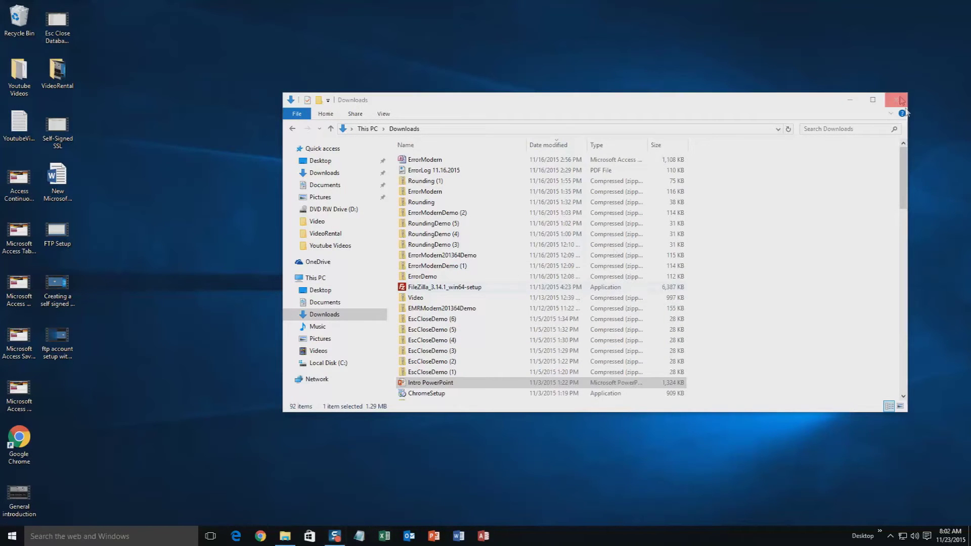
Step: Close the Downloads window, load microsoftaccessexpert.com in Chrome, and expand Database Templates (For Sale)
{"action": "left_click", "coordinate": [896, 104]}
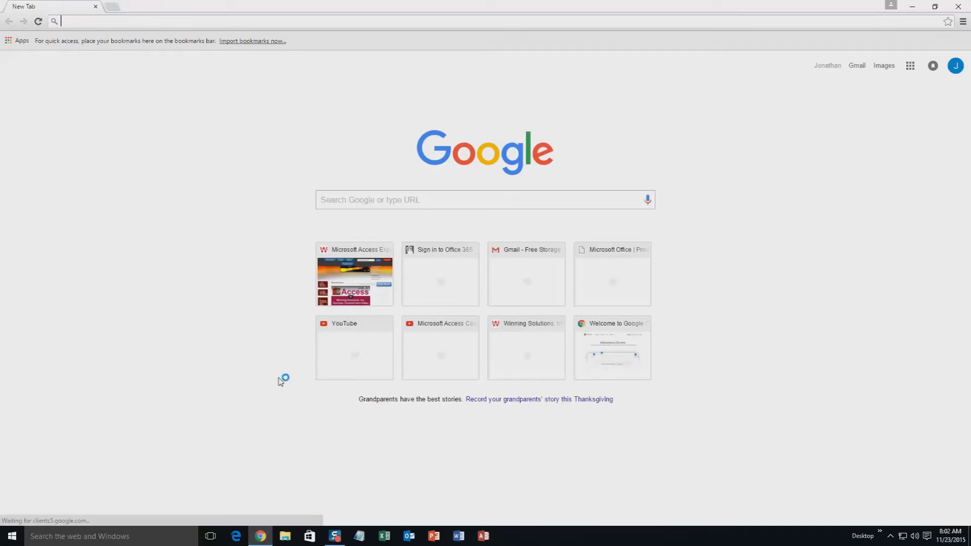
{"action": "type", "text": "mic"}
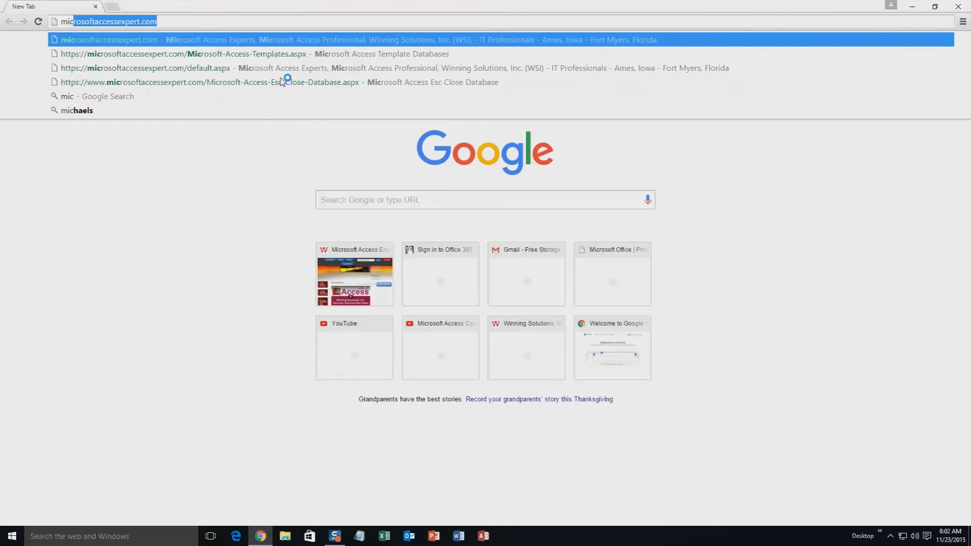
{"action": "key", "text": "End"}
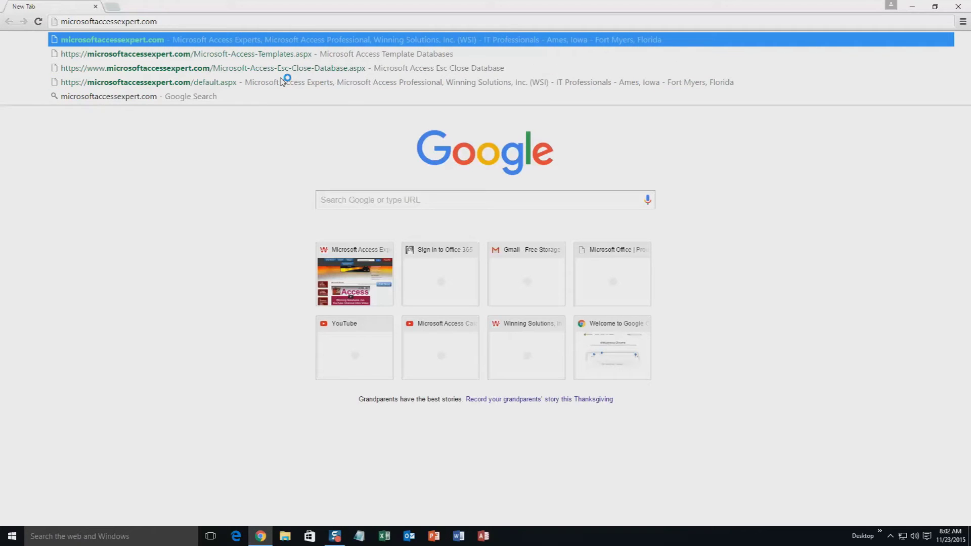
{"action": "key", "text": "Return"}
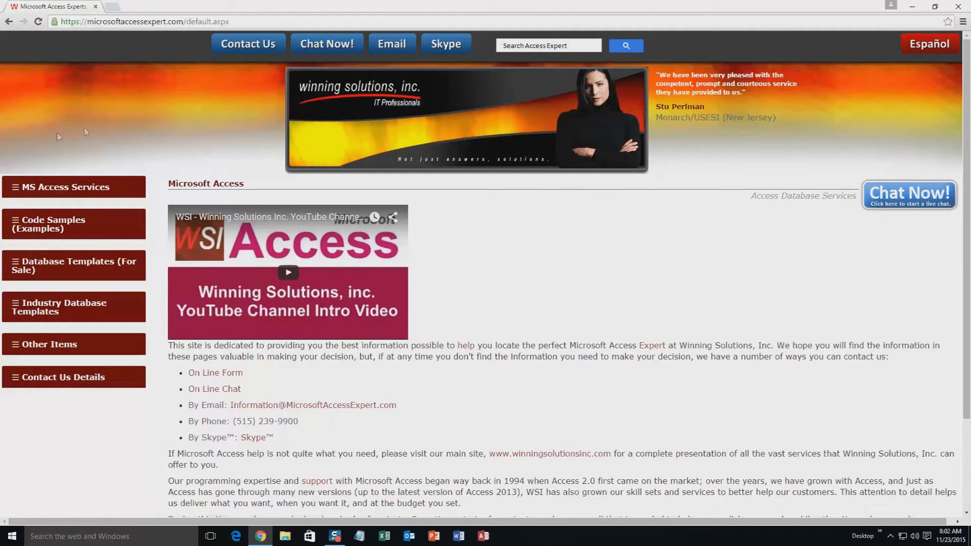
{"action": "left_click", "coordinate": [55, 265]}
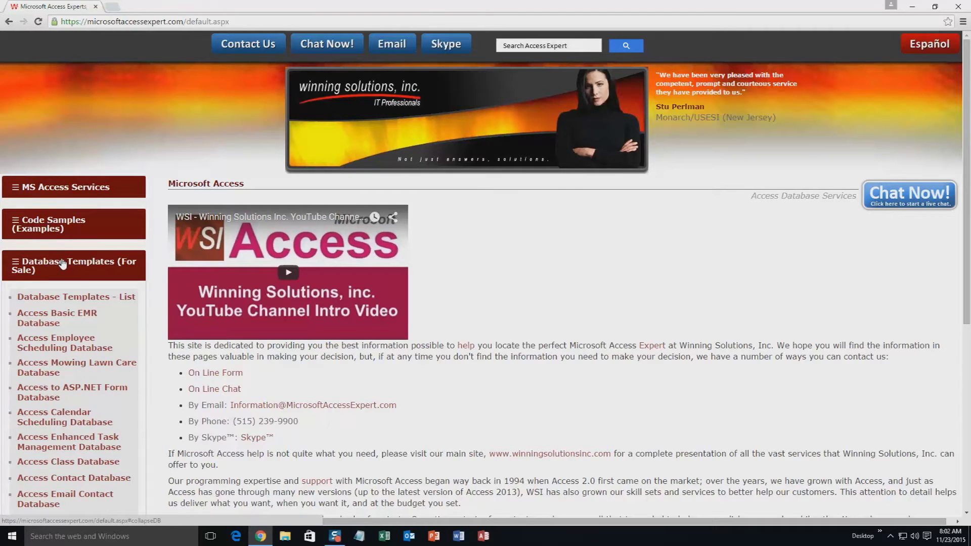
Step: Open the Database Templates - List page from the sidebar
{"action": "left_click", "coordinate": [68, 299]}
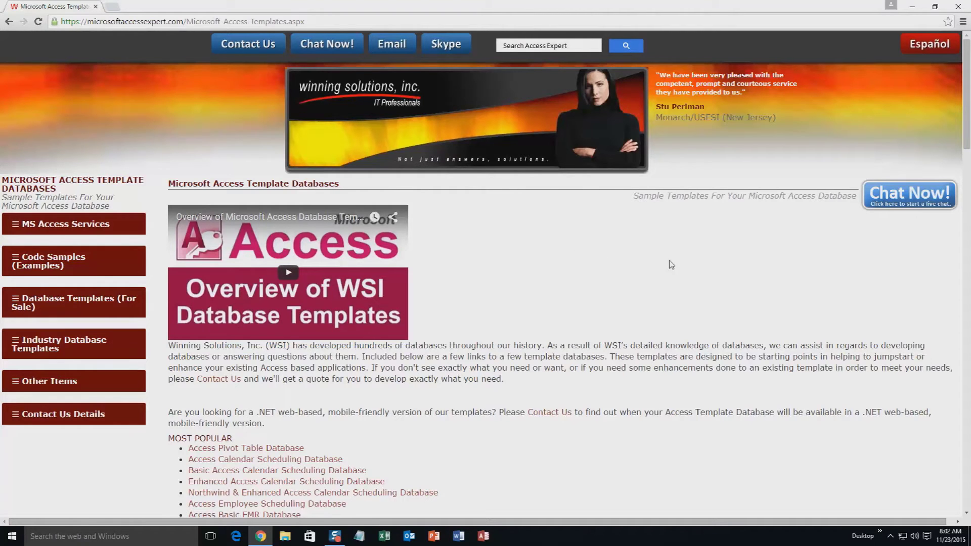
Step: Scroll down the template list to the Access Marketing Project Management Database entry
{"action": "scroll", "coordinate": [556, 321], "scroll_direction": "down", "scroll_amount": 2}
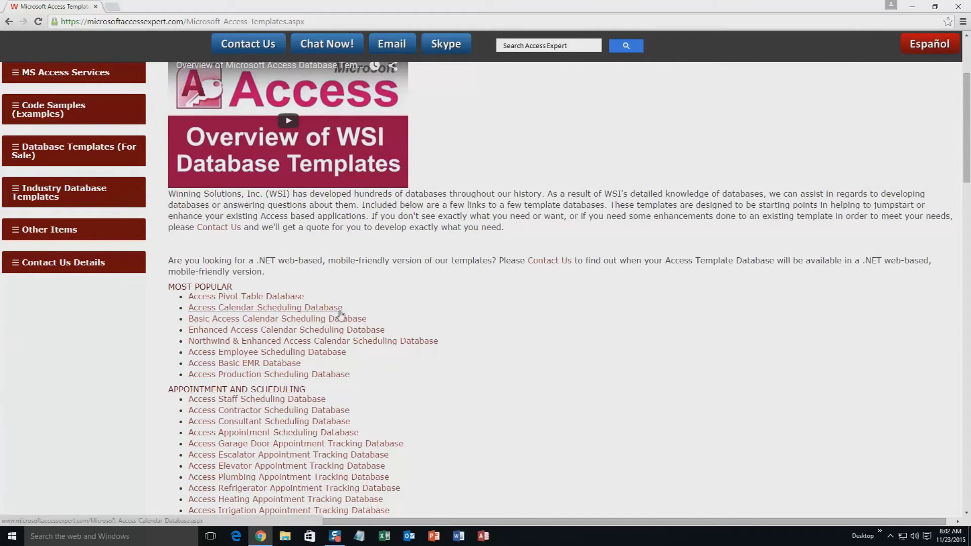
{"action": "scroll", "coordinate": [327, 316], "scroll_direction": "down", "scroll_amount": 4}
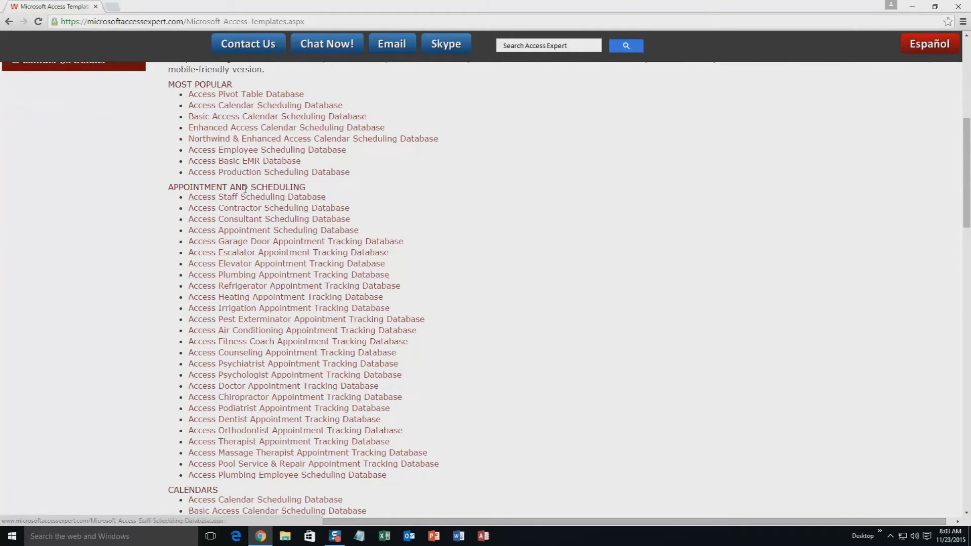
{"action": "scroll", "coordinate": [468, 255], "scroll_direction": "down", "scroll_amount": 5}
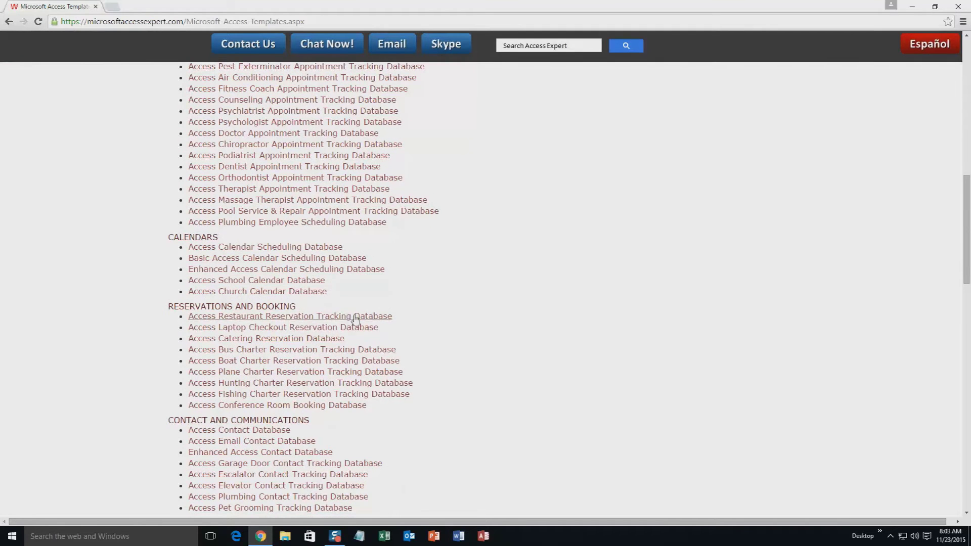
{"action": "scroll", "coordinate": [405, 348], "scroll_direction": "down", "scroll_amount": 3}
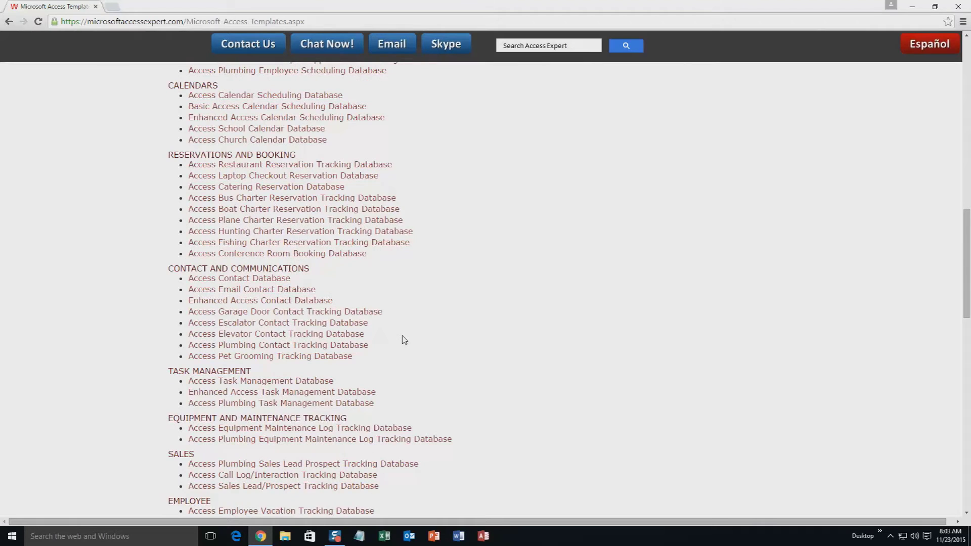
{"action": "scroll", "coordinate": [405, 340], "scroll_direction": "down", "scroll_amount": 3}
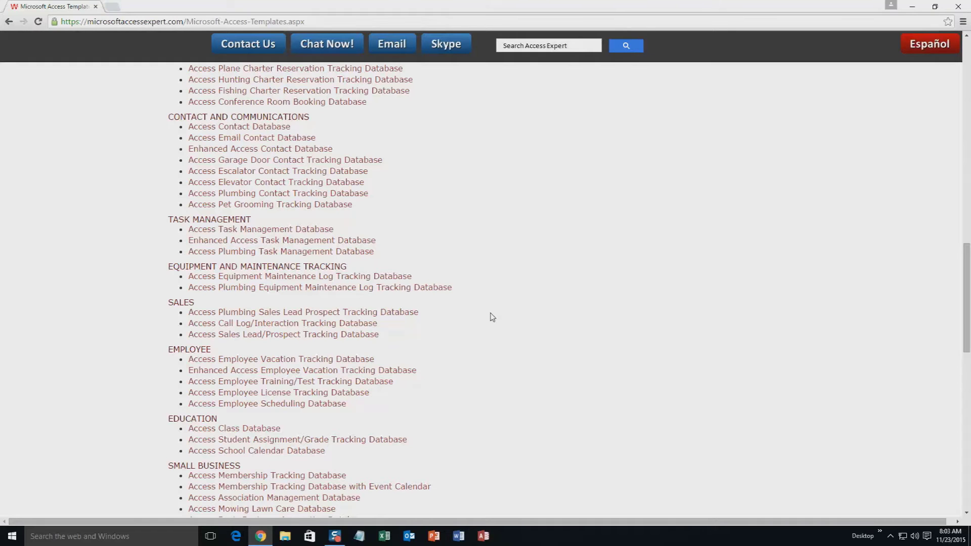
{"action": "scroll", "coordinate": [524, 370], "scroll_direction": "down", "scroll_amount": 3}
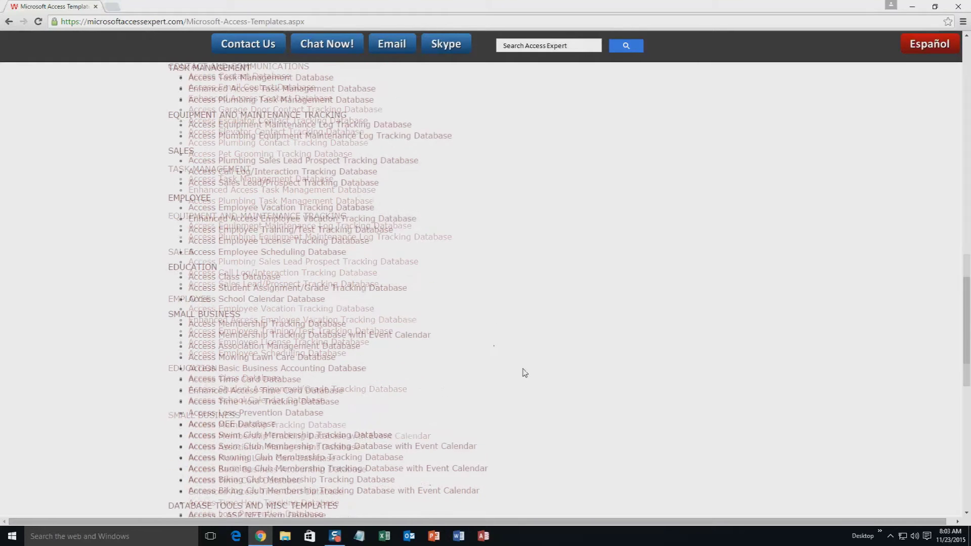
{"action": "scroll", "coordinate": [529, 364], "scroll_direction": "down", "scroll_amount": 4}
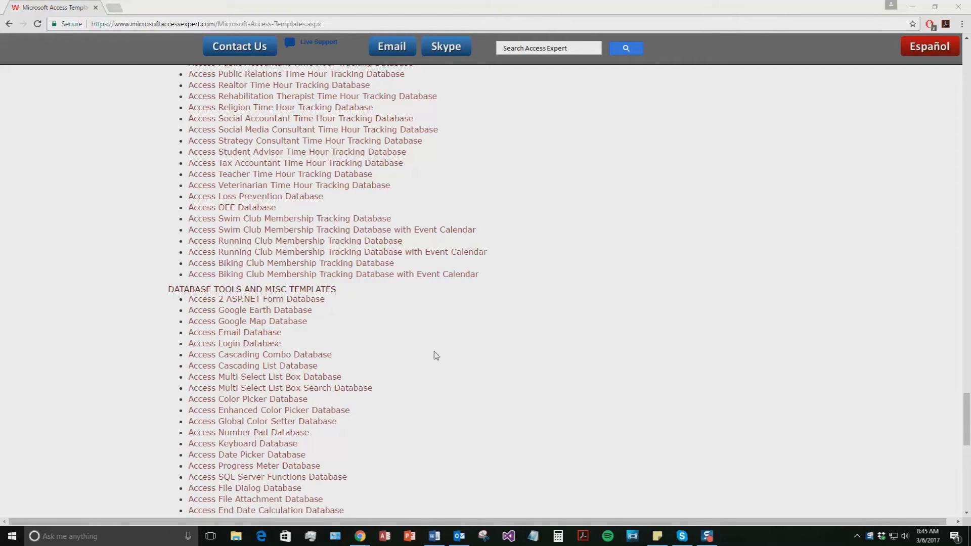
{"action": "scroll", "coordinate": [430, 357], "scroll_direction": "down", "scroll_amount": 10}
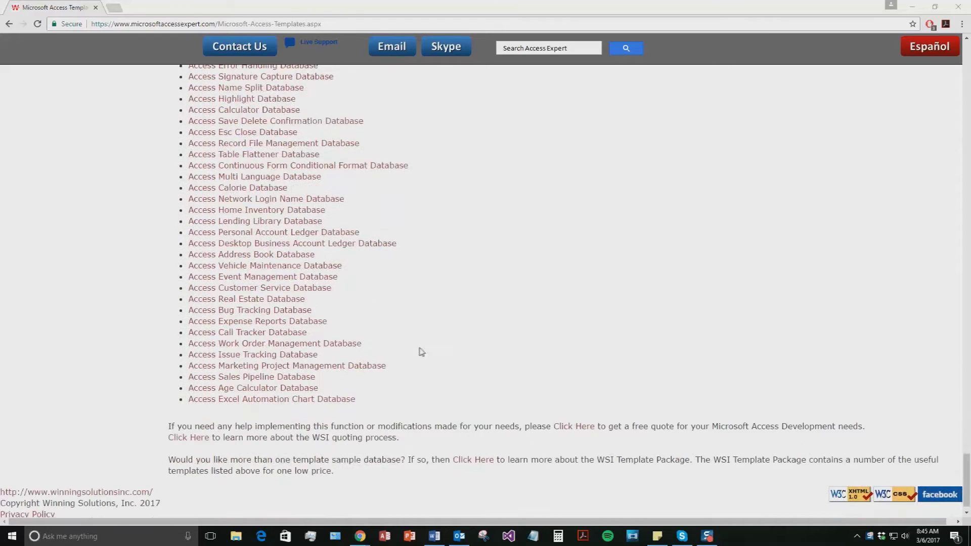
Step: Download the Marketing Project Management Access 2010/2013/2016 demo and open the downloaded zip
{"action": "left_click", "coordinate": [330, 372]}
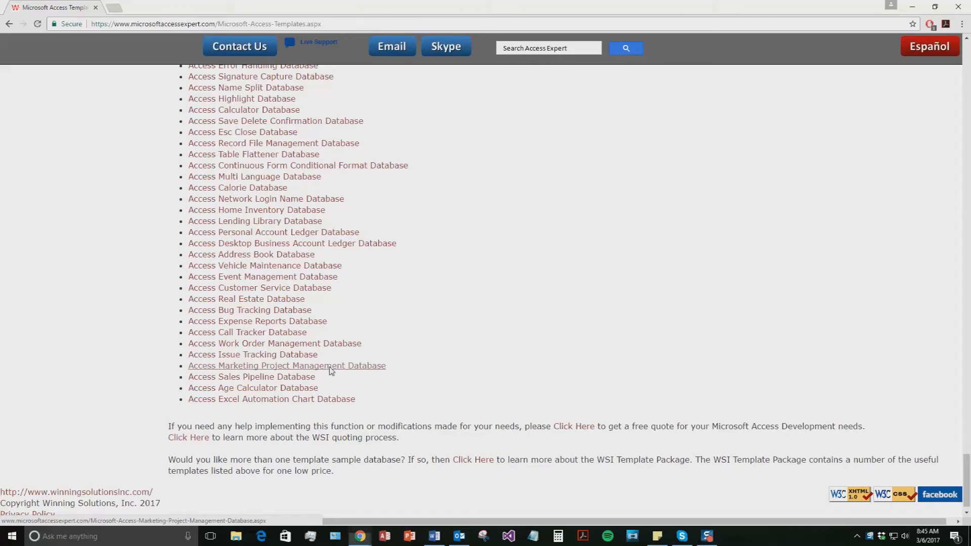
{"action": "scroll", "coordinate": [412, 340], "scroll_direction": "down", "scroll_amount": 1}
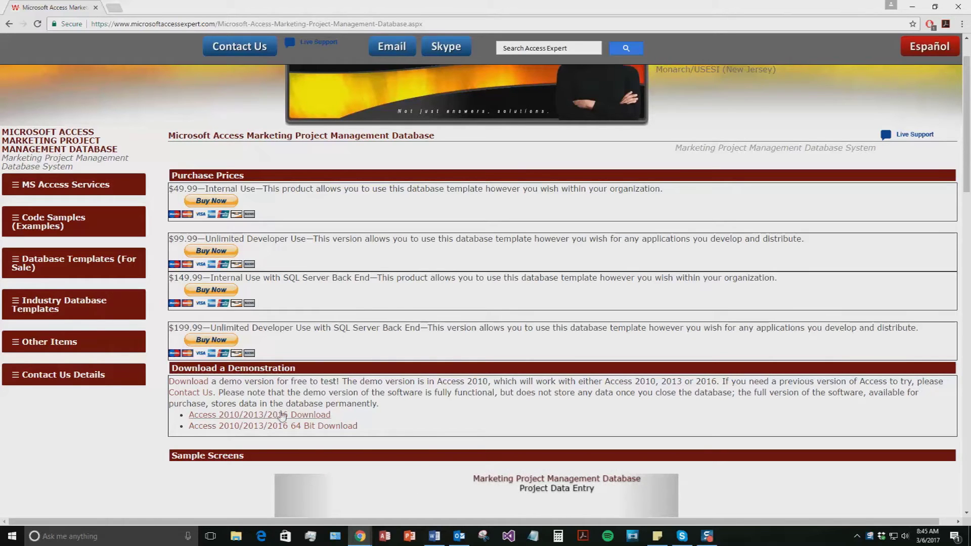
{"action": "left_click", "coordinate": [283, 415]}
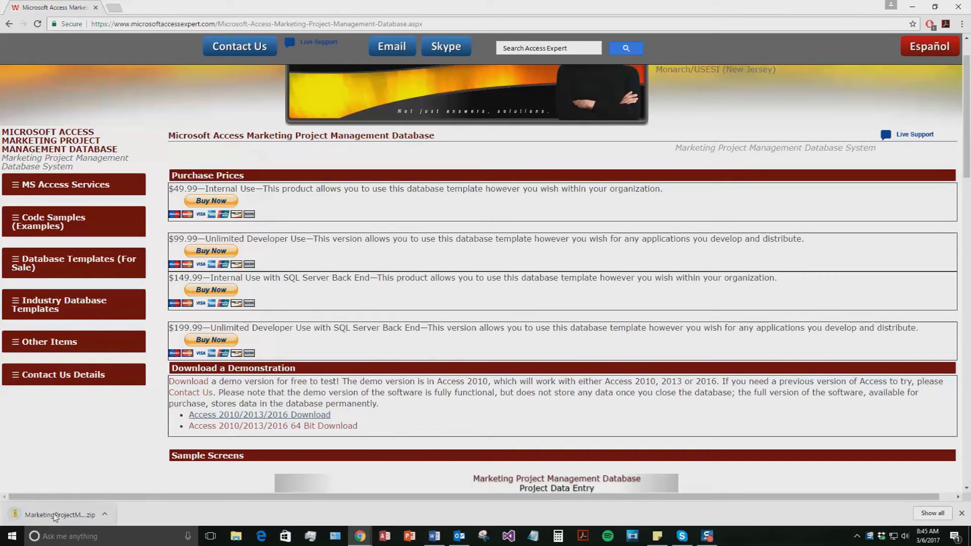
{"action": "left_click", "coordinate": [55, 516]}
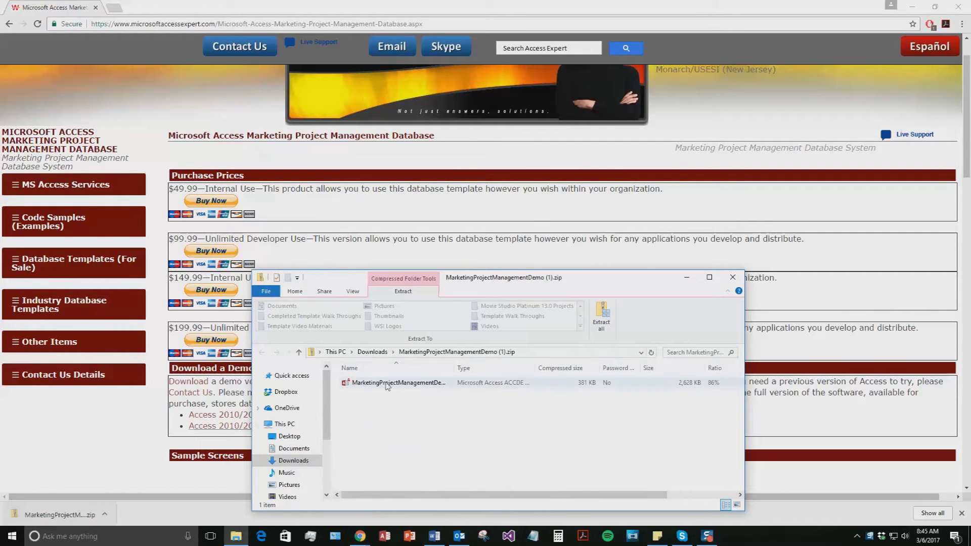
Step: Extract the demo zip to the suggested folder and launch the MarketingProjectManagementDemo .accde file
{"action": "left_click", "coordinate": [601, 316]}
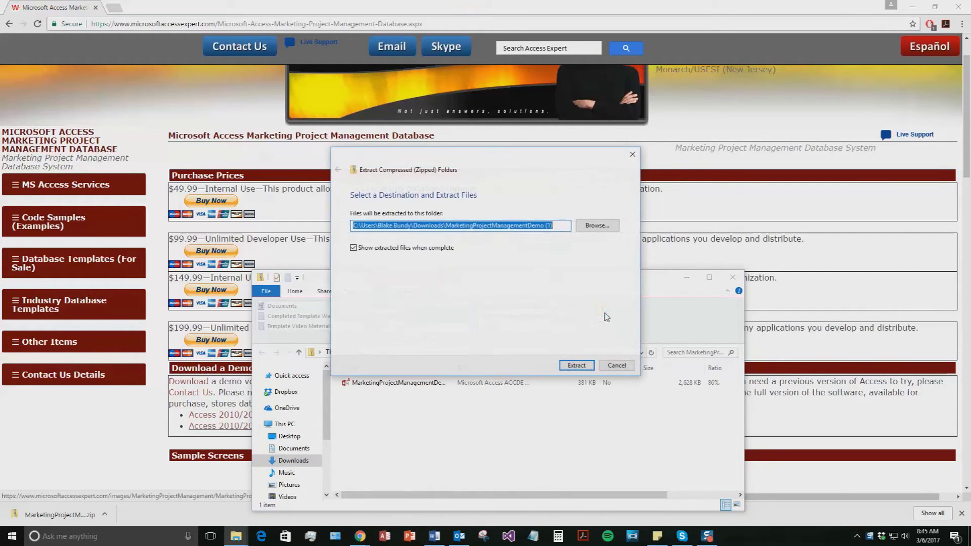
{"action": "left_click", "coordinate": [577, 364]}
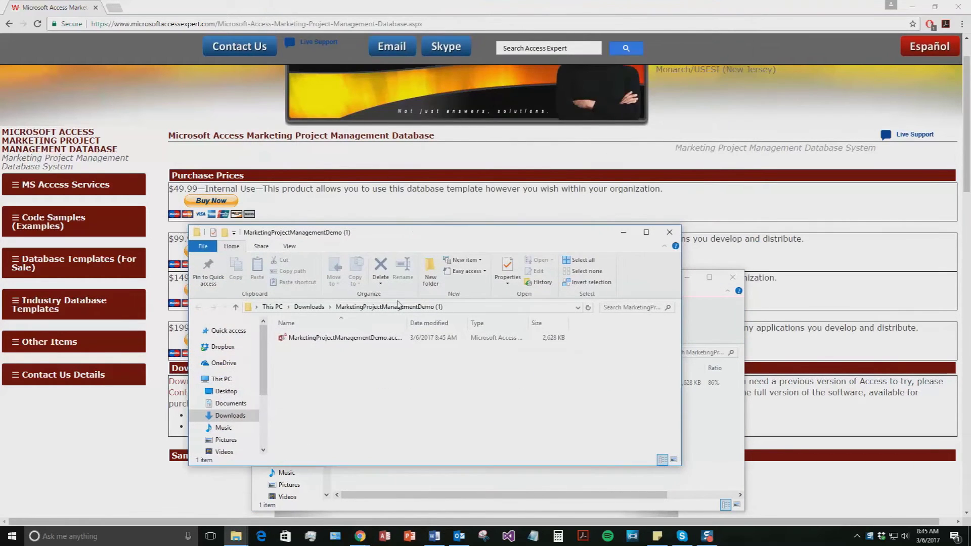
{"action": "double_click", "coordinate": [370, 339]}
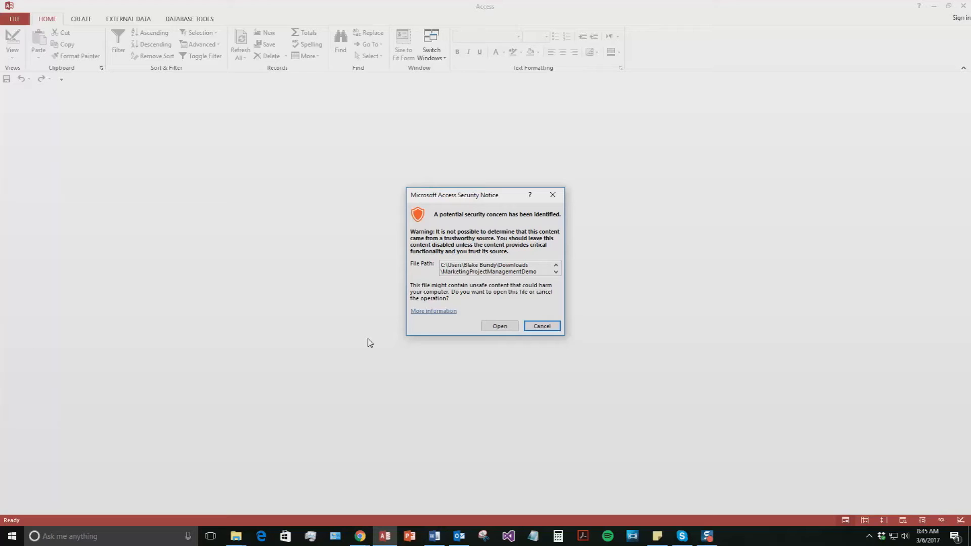
Step: Accept the Access security notice so the database opens on its Main Menu
{"action": "left_click", "coordinate": [499, 326]}
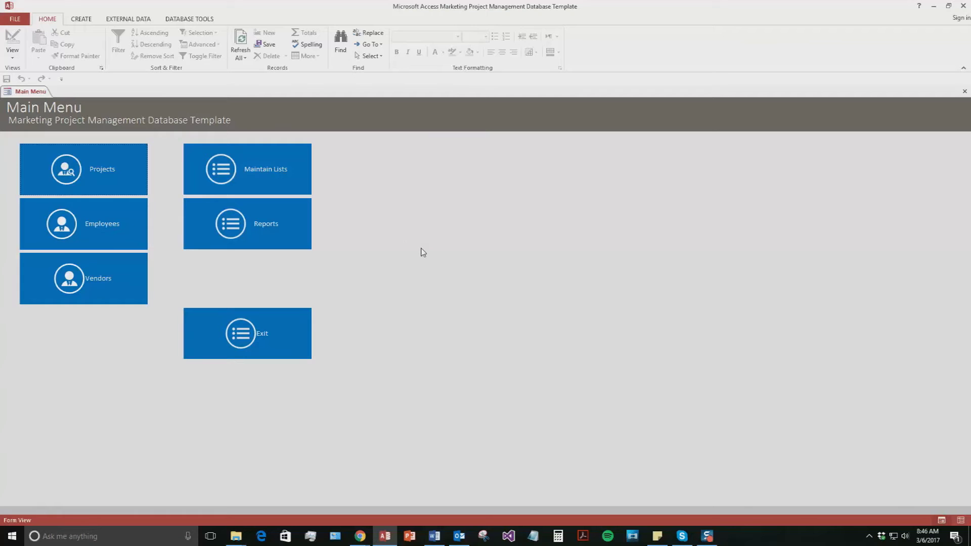
Step: Start a new vendor named 'Test Vendor' and enter the primary contact's first and last name
{"action": "left_click", "coordinate": [72, 286]}
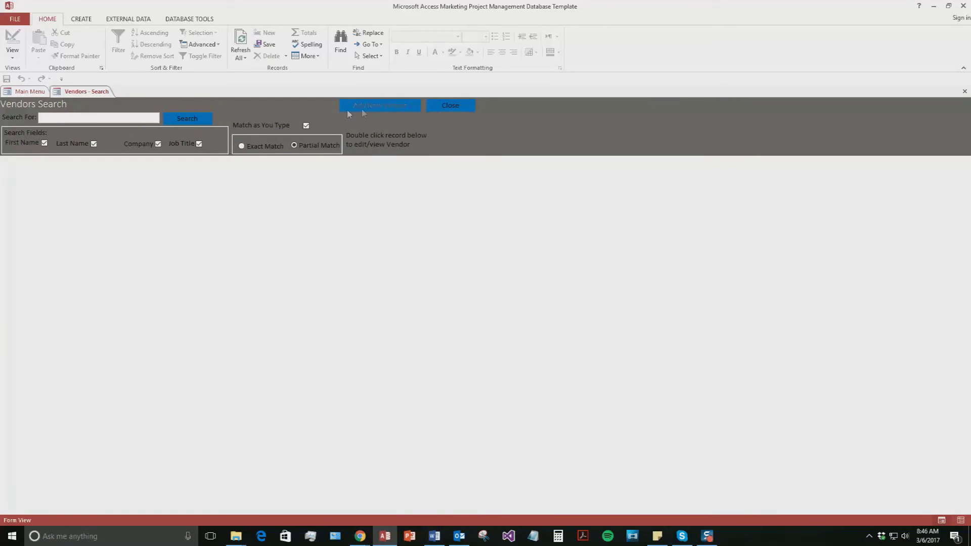
{"action": "left_click", "coordinate": [374, 105]}
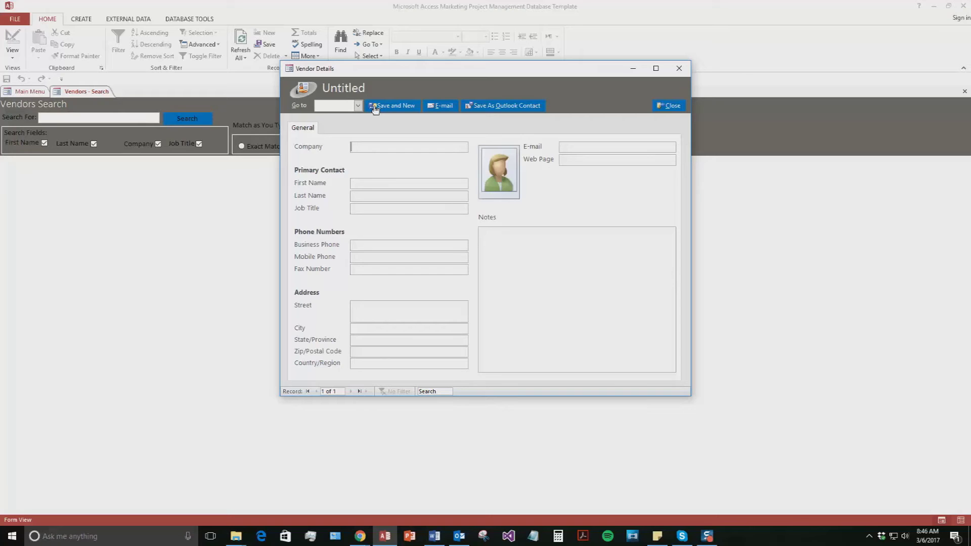
{"action": "type", "text": "Test Vendor"}
{"action": "left_click", "coordinate": [374, 182]}
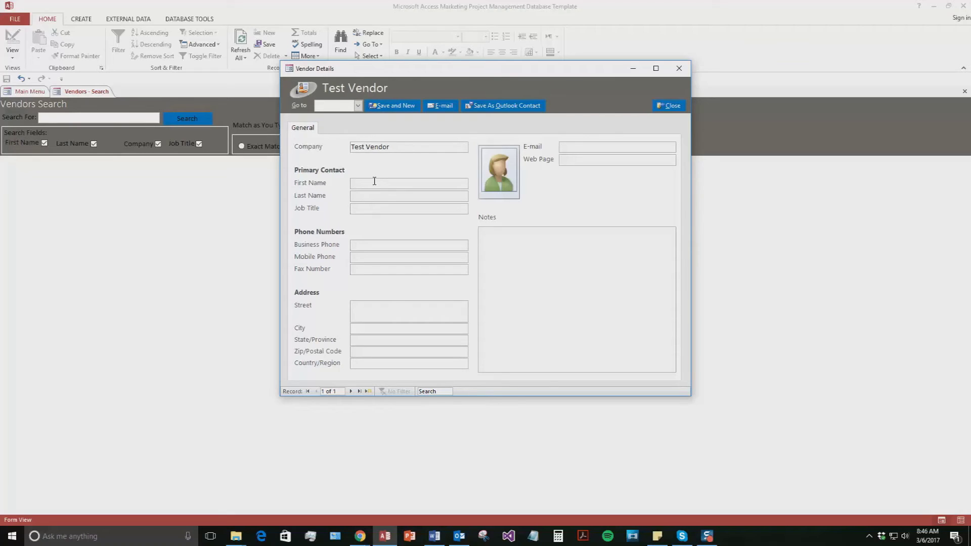
{"action": "key", "text": "Tab"}
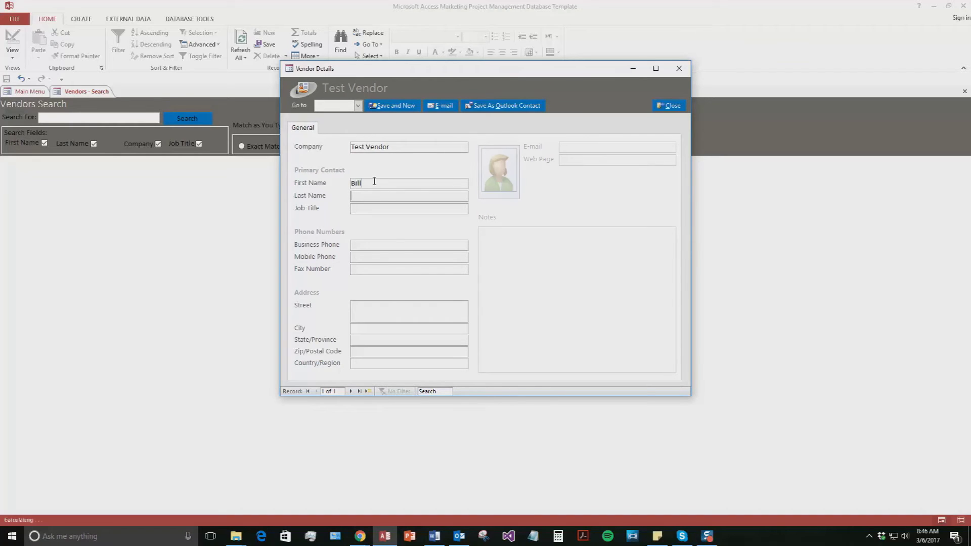
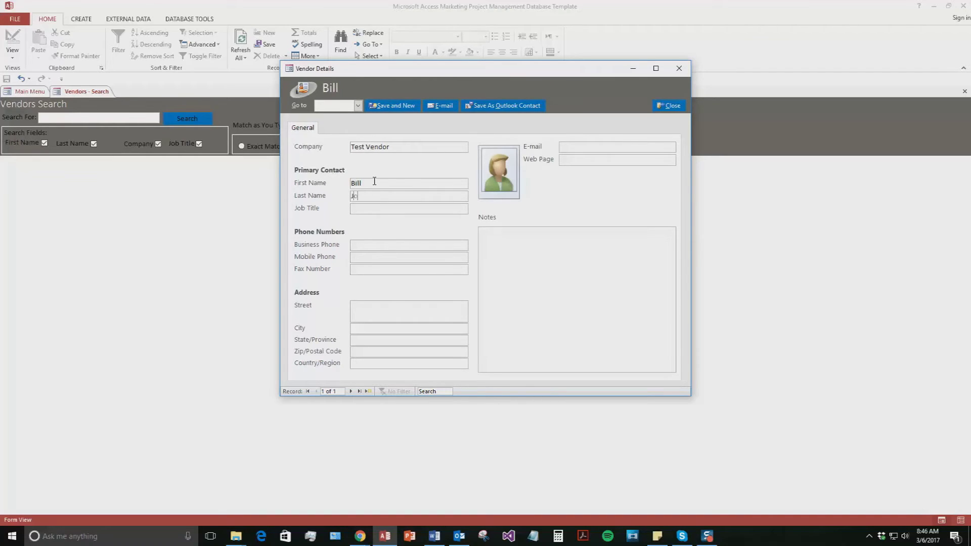
Step: Add the vendor's business phone number, save the record, and close Vendor Details
{"action": "left_click", "coordinate": [355, 245]}
{"action": "type", "text": "5155155555"}
{"action": "left_click", "coordinate": [504, 179]}
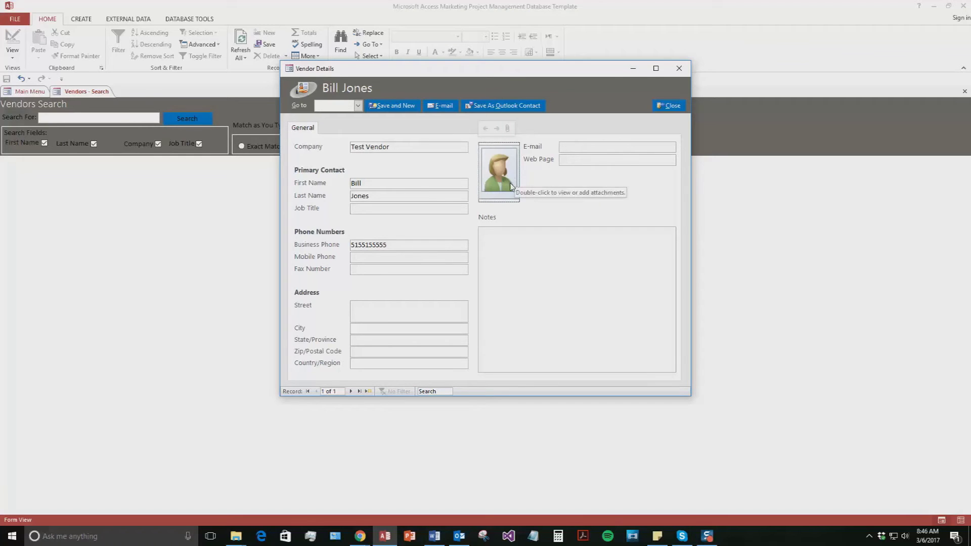
{"action": "left_click", "coordinate": [390, 106]}
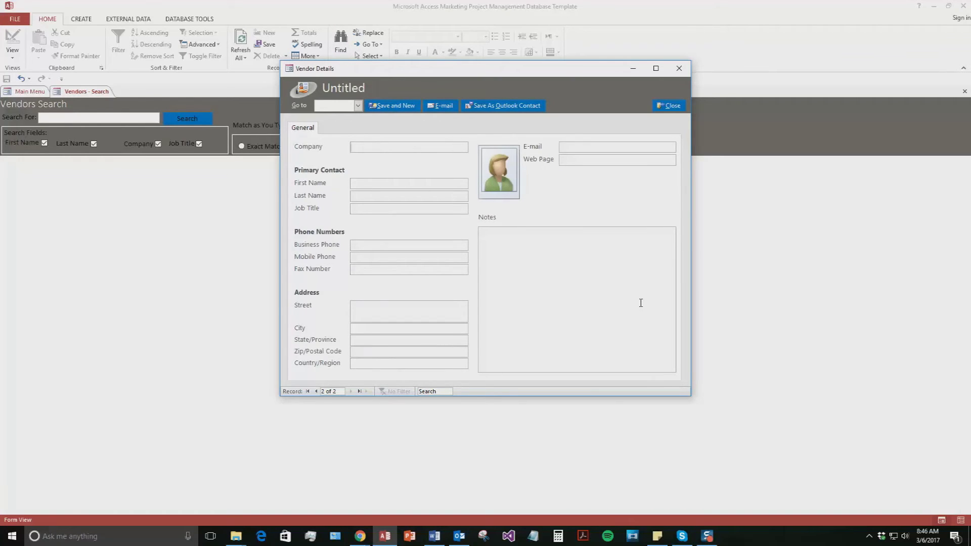
{"action": "left_click", "coordinate": [668, 105]}
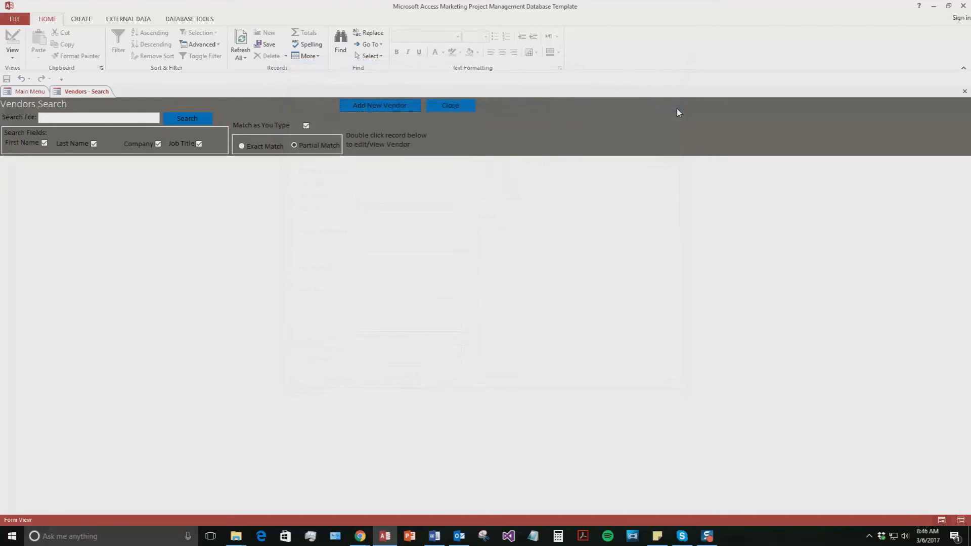
Step: Search vendors for 'Te', open the found Test Vendor record, then close back to the Main Menu
{"action": "left_click", "coordinate": [110, 115]}
{"action": "type", "text": "Te"}
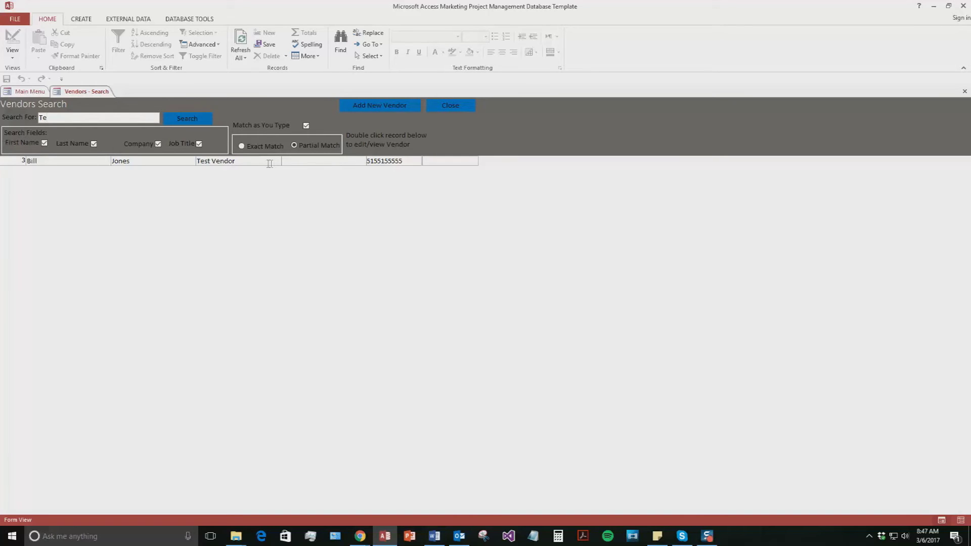
{"action": "double_click", "coordinate": [91, 161]}
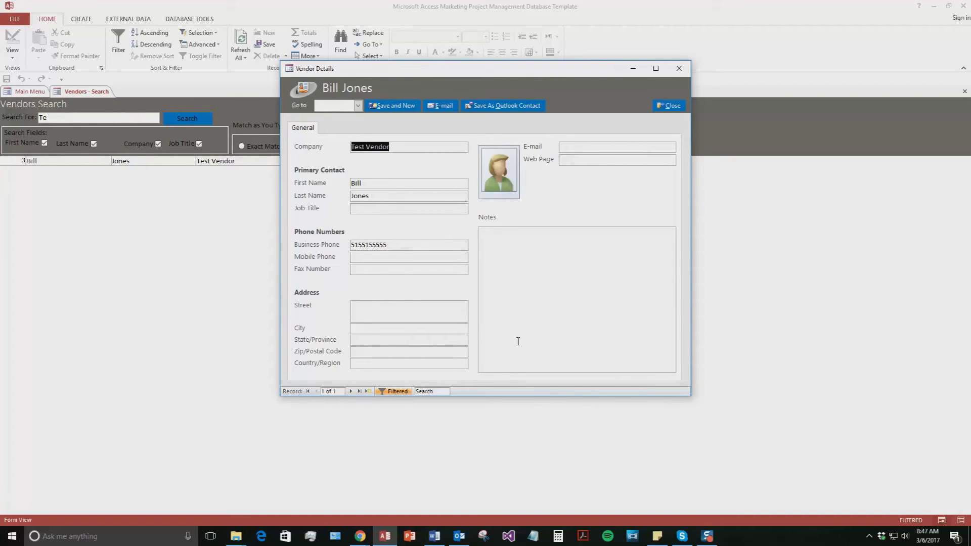
{"action": "left_click", "coordinate": [669, 105]}
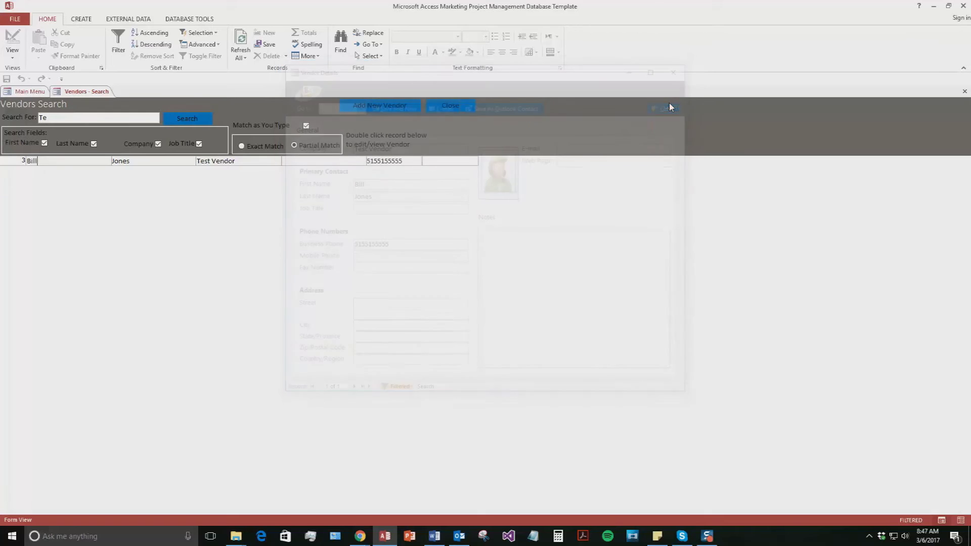
{"action": "left_click", "coordinate": [464, 106]}
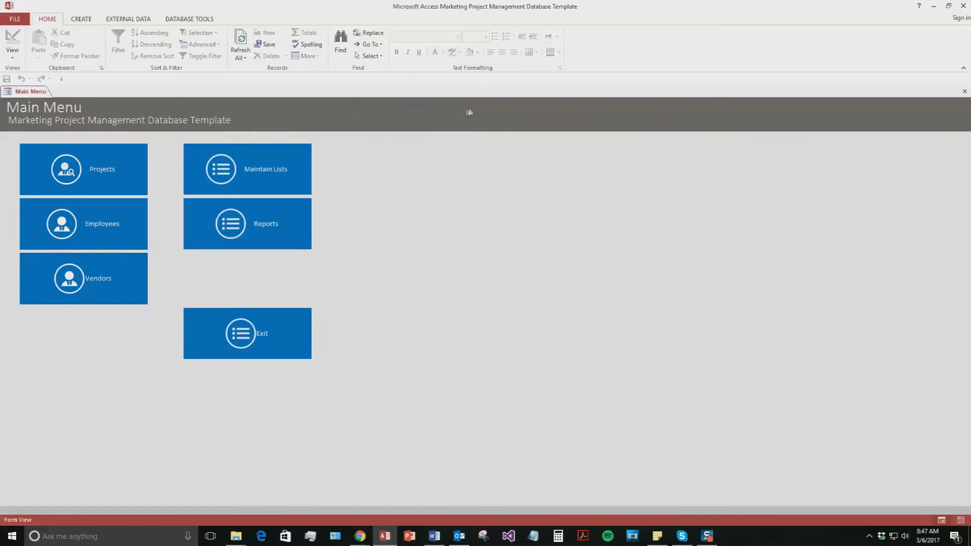
Step: Start a new employee record with the employee's first and last name and company WSI
{"action": "left_click", "coordinate": [108, 224]}
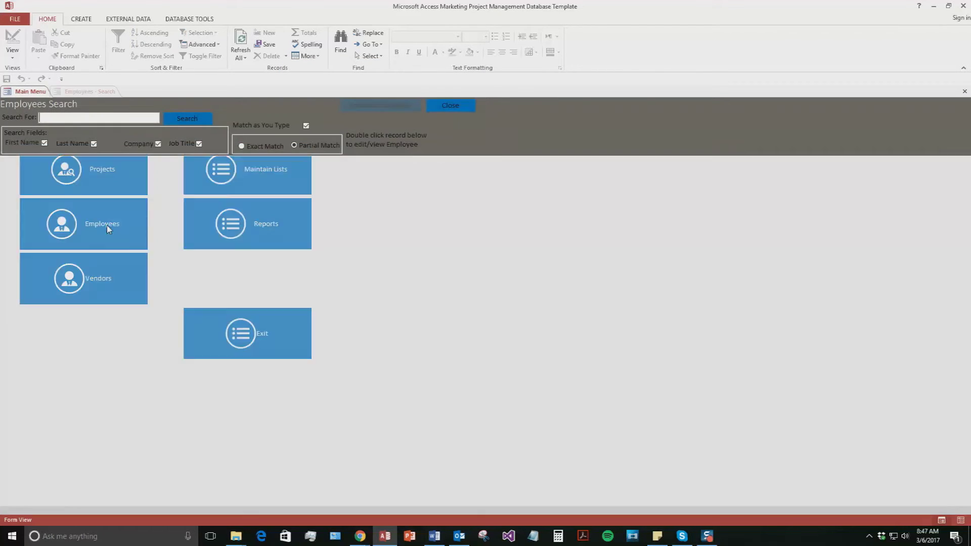
{"action": "left_click", "coordinate": [402, 108]}
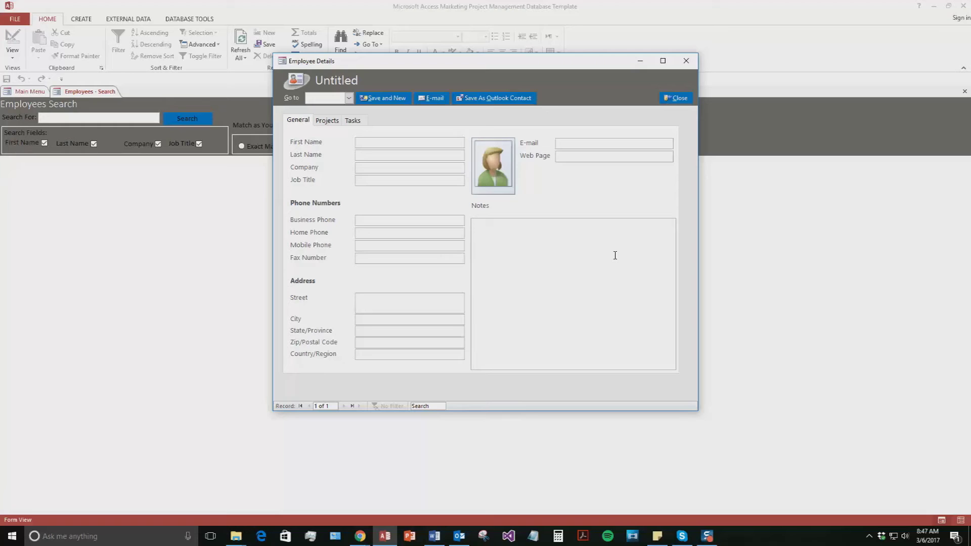
{"action": "type", "text": "Blake"}
{"action": "key", "text": "Tab"}
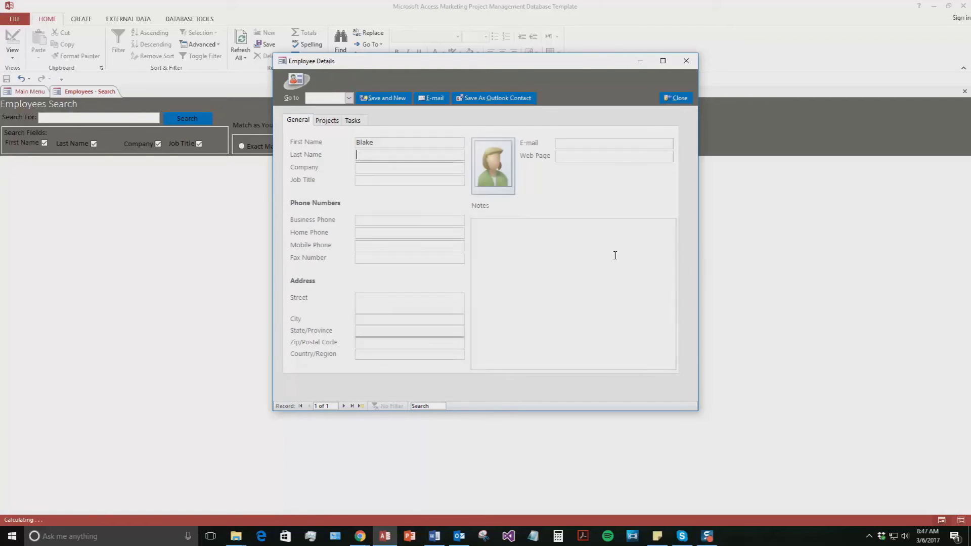
{"action": "type", "text": "Test"}
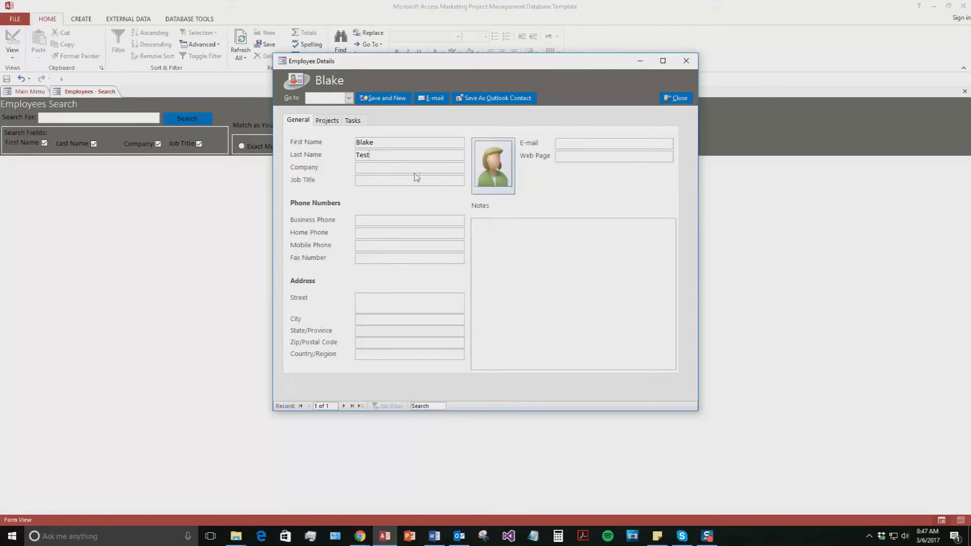
{"action": "left_click", "coordinate": [415, 169]}
{"action": "type", "text": "WSI"}
Step: Enter the employee's business phone and e-mail address, then check the picture and notes fields
{"action": "left_click", "coordinate": [357, 219]}
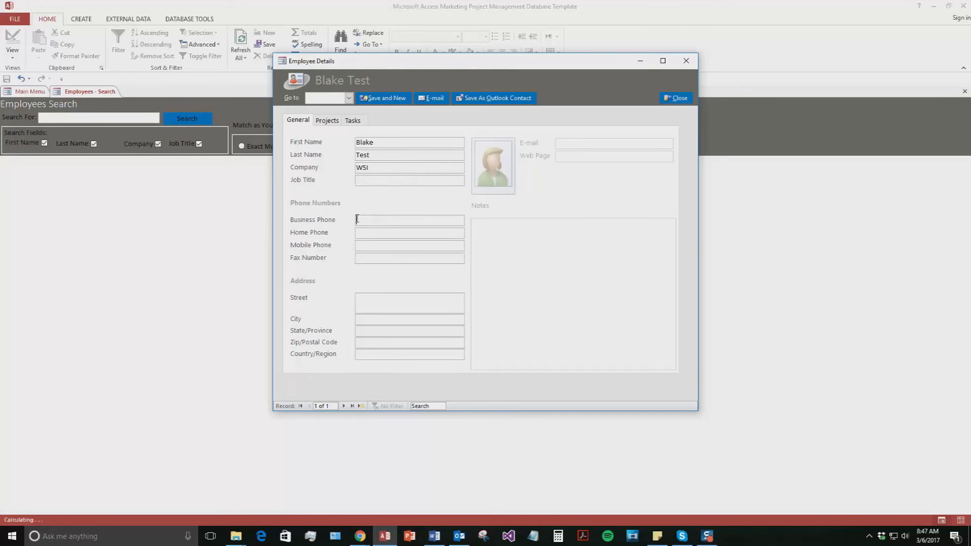
{"action": "type", "text": "5155155555"}
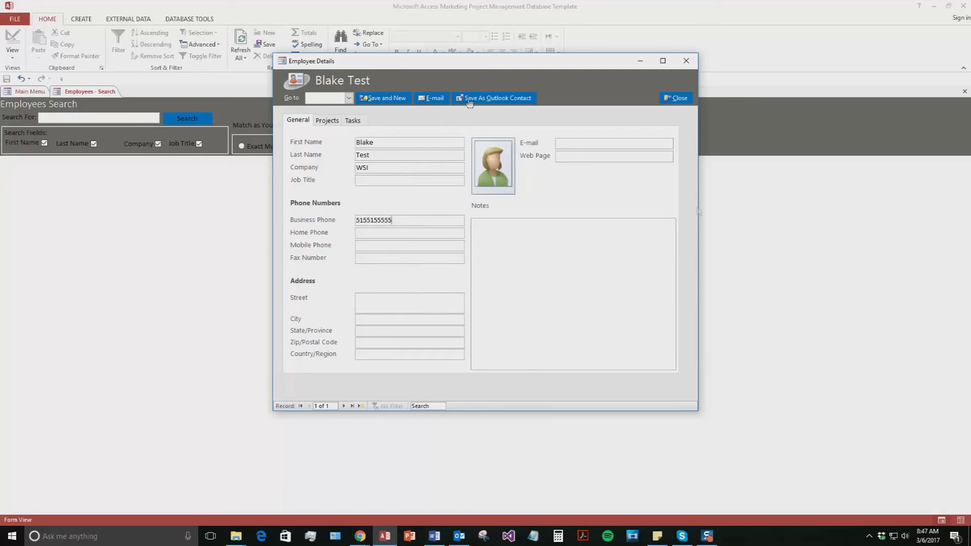
{"action": "left_click", "coordinate": [576, 143]}
{"action": "type", "text": "test@test.com"}
{"action": "left_click", "coordinate": [500, 164]}
{"action": "left_click", "coordinate": [496, 256]}
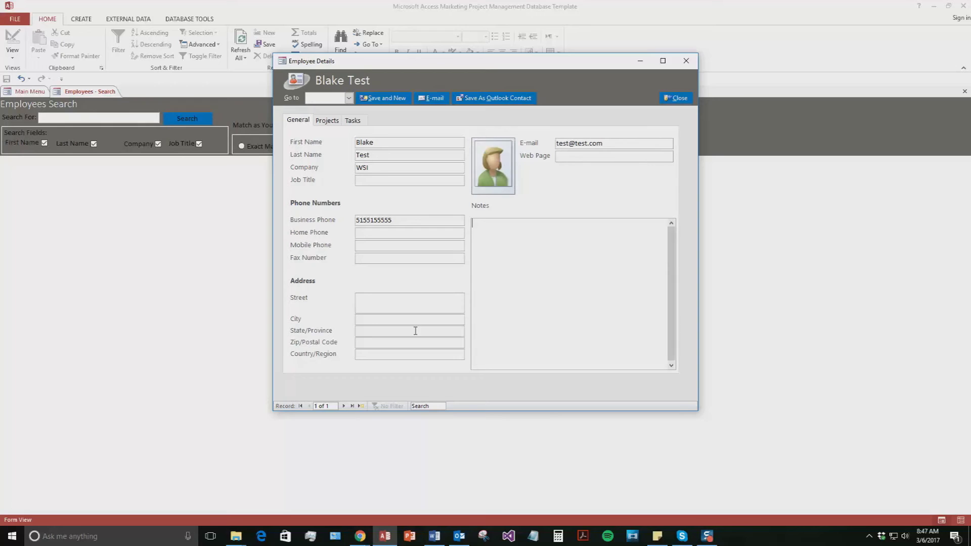
Step: Review the employee's Projects and Tasks tabs, then save the record and start a blank one
{"action": "left_click", "coordinate": [323, 125]}
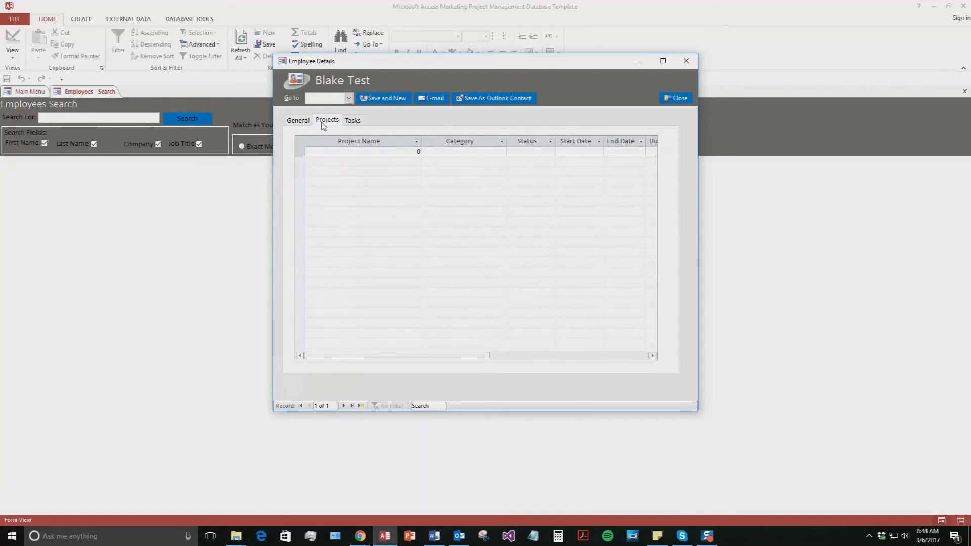
{"action": "left_click", "coordinate": [351, 124]}
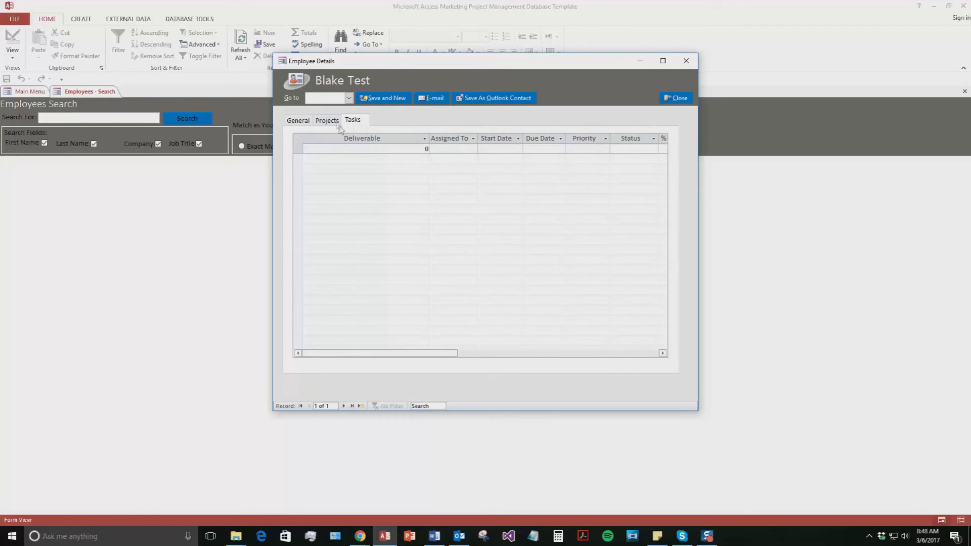
{"action": "left_click", "coordinate": [335, 123]}
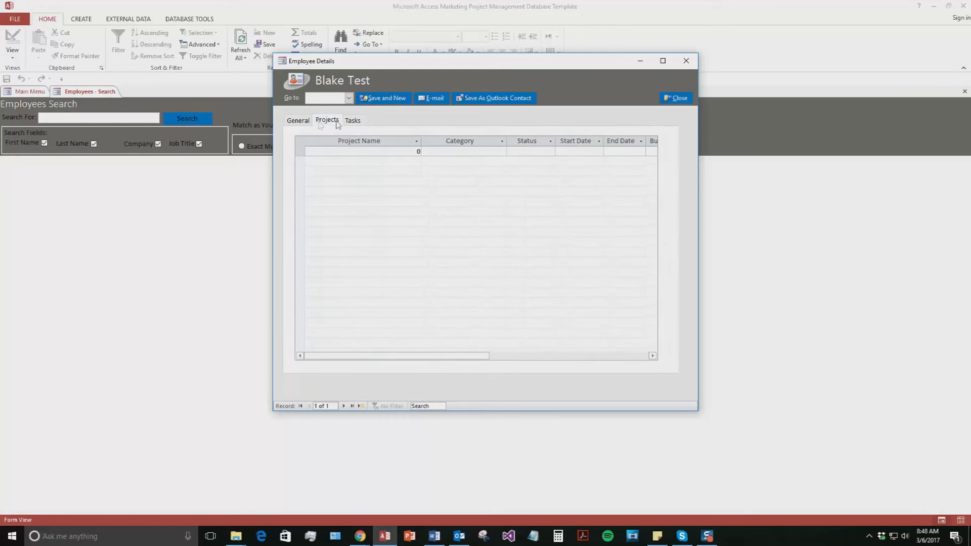
{"action": "left_click", "coordinate": [297, 123]}
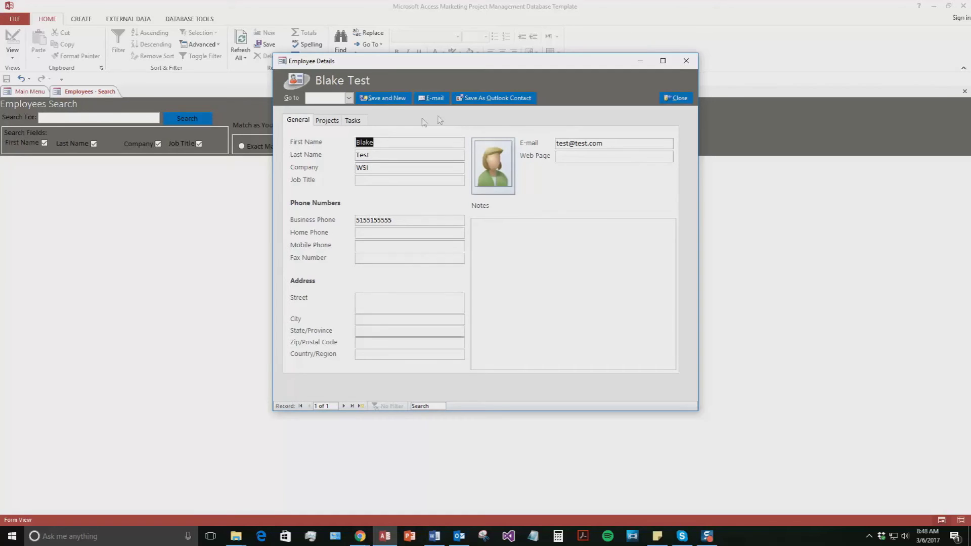
{"action": "left_click", "coordinate": [377, 101]}
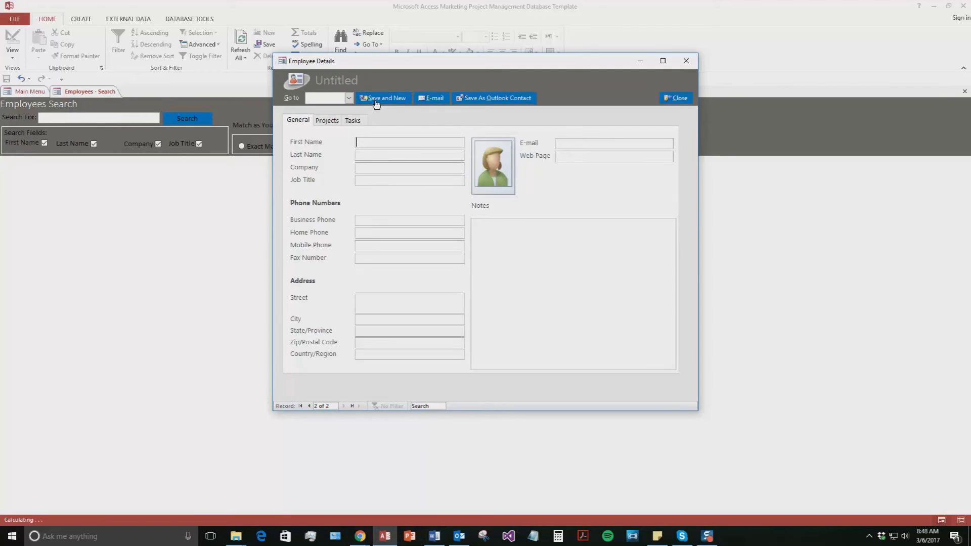
Step: Search employees for 'B', open the new WSI employee's record, then return to the Main Menu
{"action": "left_click", "coordinate": [681, 98]}
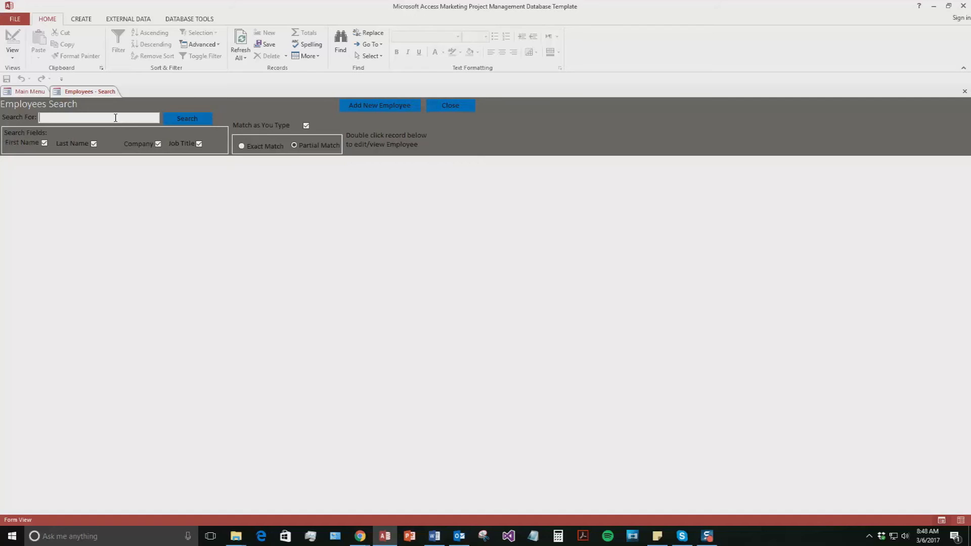
{"action": "type", "text": "B"}
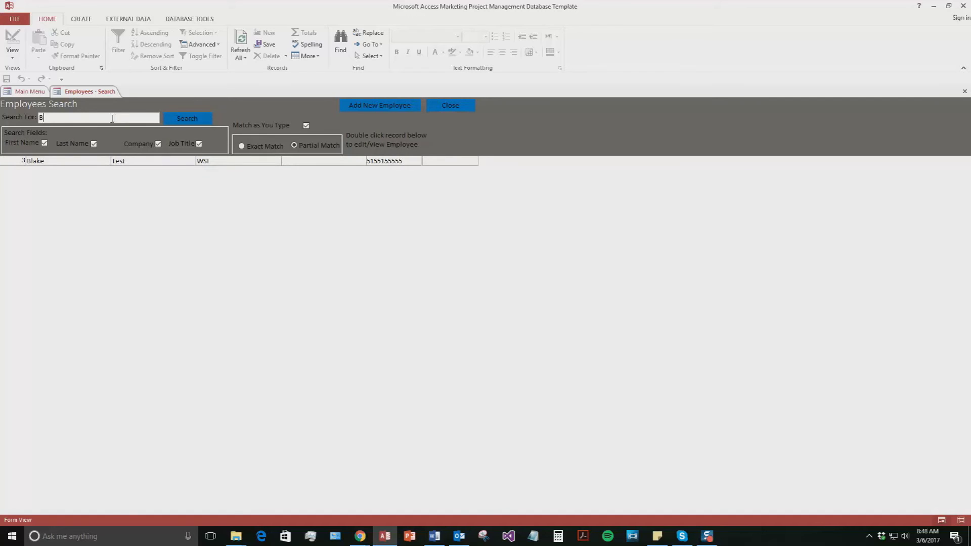
{"action": "double_click", "coordinate": [79, 160]}
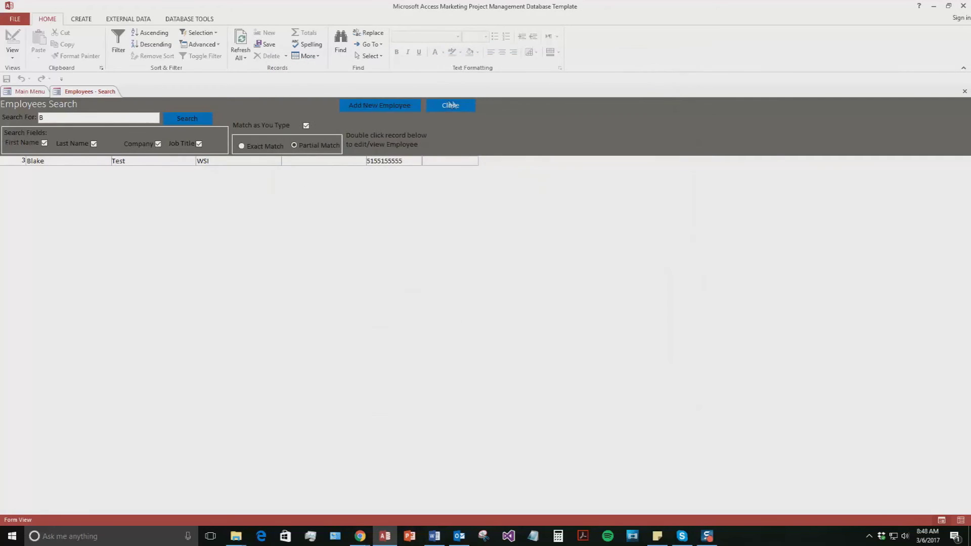
{"action": "left_click", "coordinate": [451, 104]}
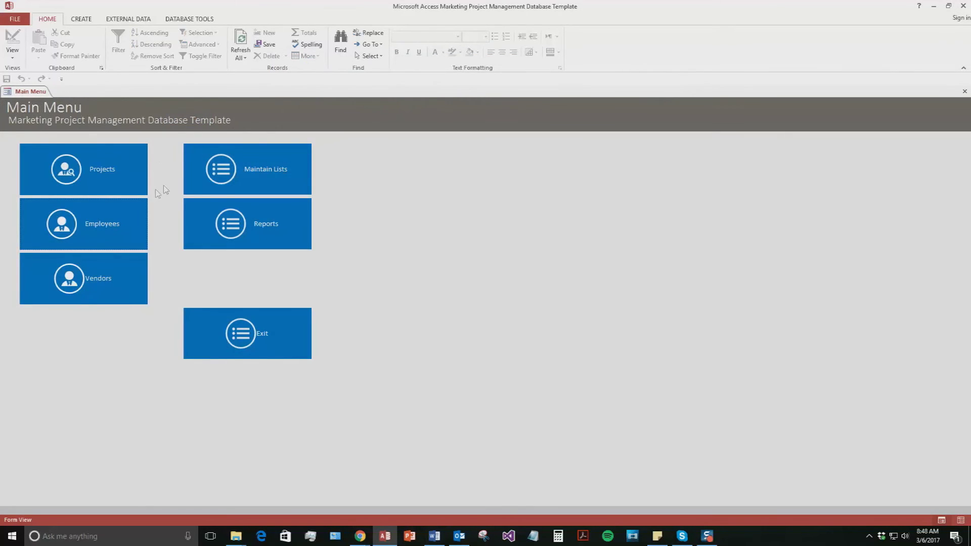
Step: Start a new project record and name it Test1
{"action": "left_click", "coordinate": [113, 169]}
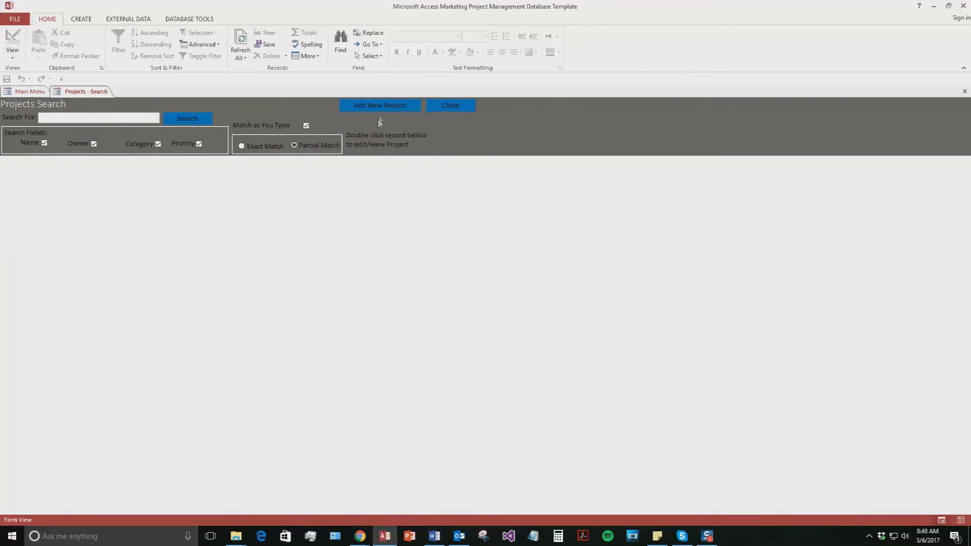
{"action": "left_click", "coordinate": [381, 106]}
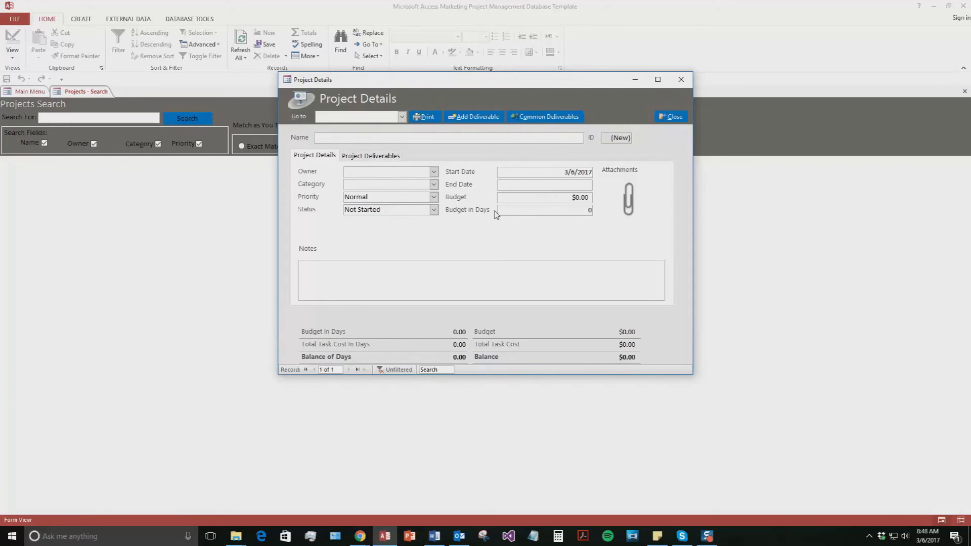
{"action": "type", "text": "Test1"}
Step: Set Test1's owner to the test employee, category E-marketing, status In Progress, end date 3/20/2017
{"action": "left_click", "coordinate": [434, 172]}
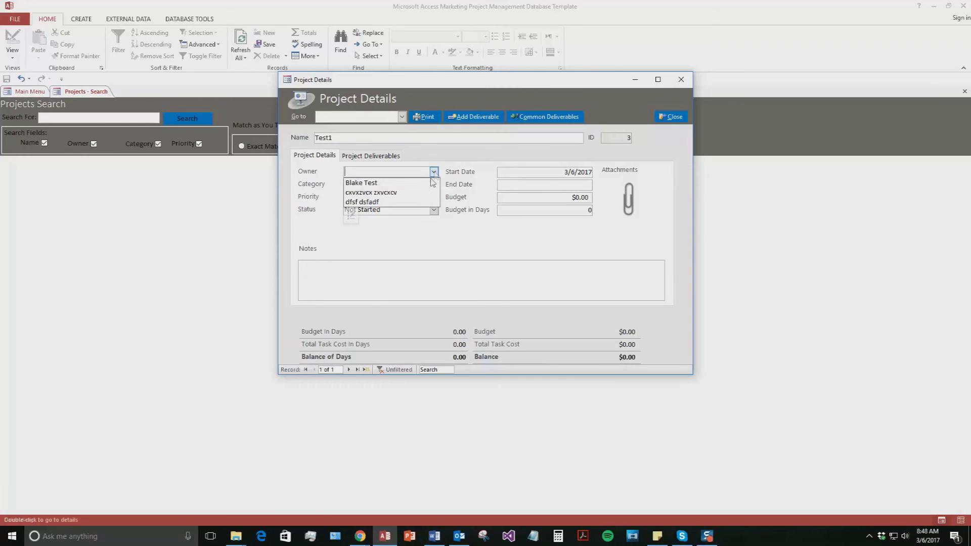
{"action": "left_click", "coordinate": [408, 187]}
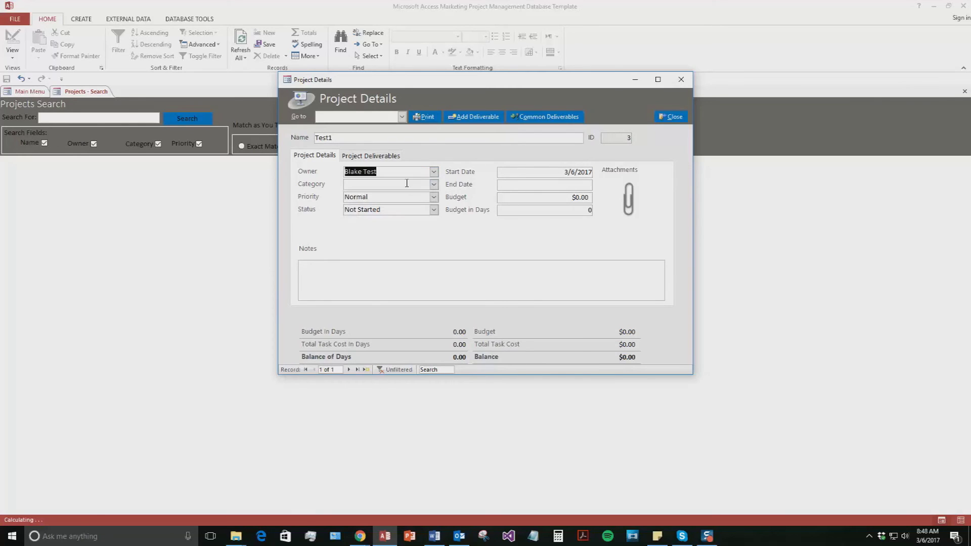
{"action": "left_click", "coordinate": [434, 185]}
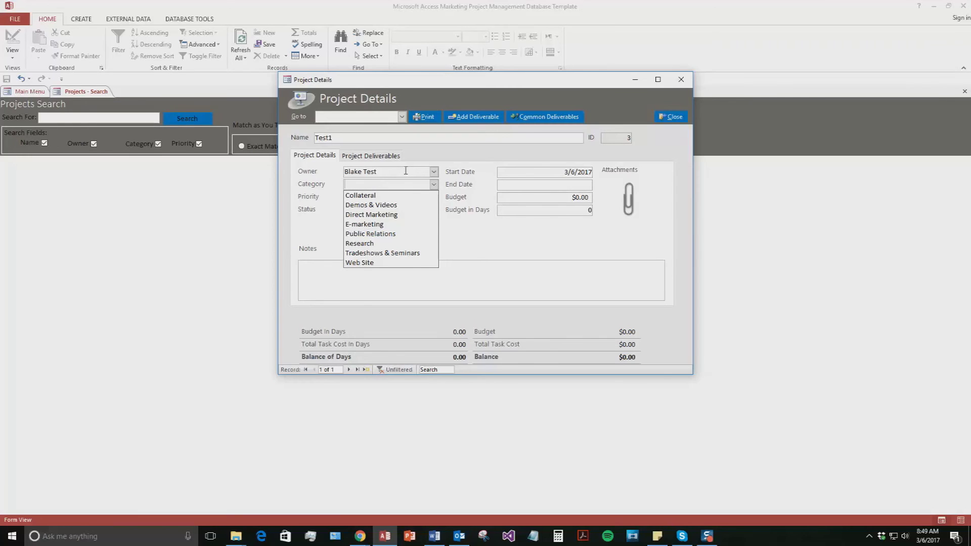
{"action": "left_click", "coordinate": [398, 228]}
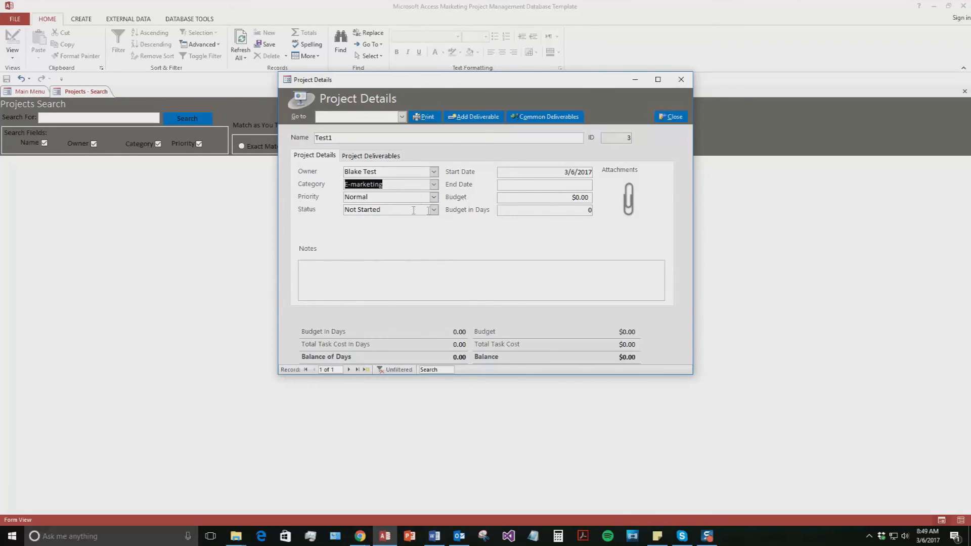
{"action": "left_click", "coordinate": [434, 209]}
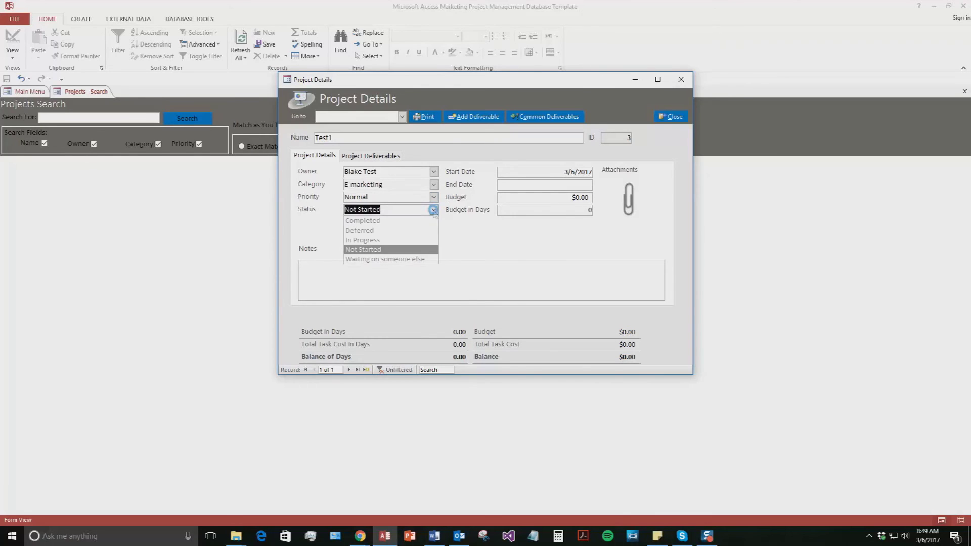
{"action": "left_click", "coordinate": [381, 240]}
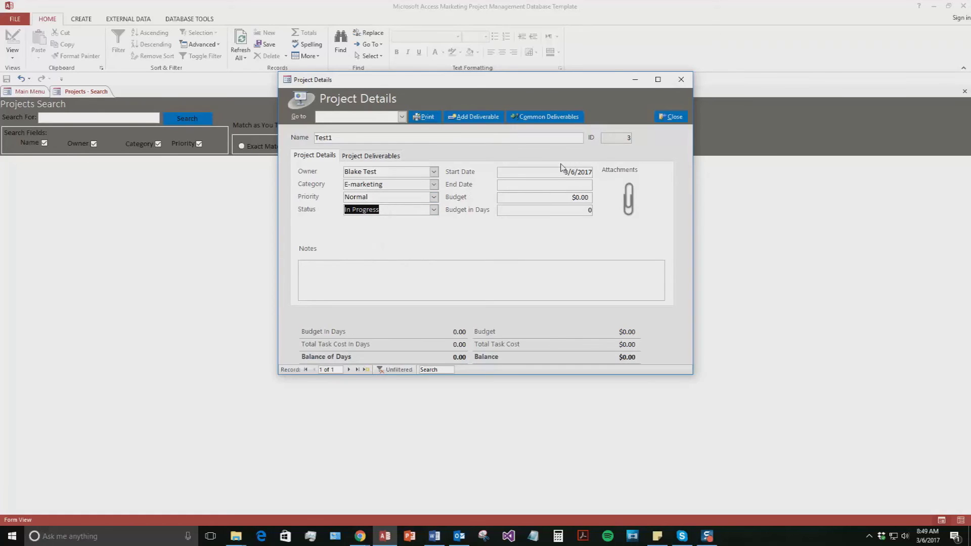
{"action": "left_click", "coordinate": [538, 183]}
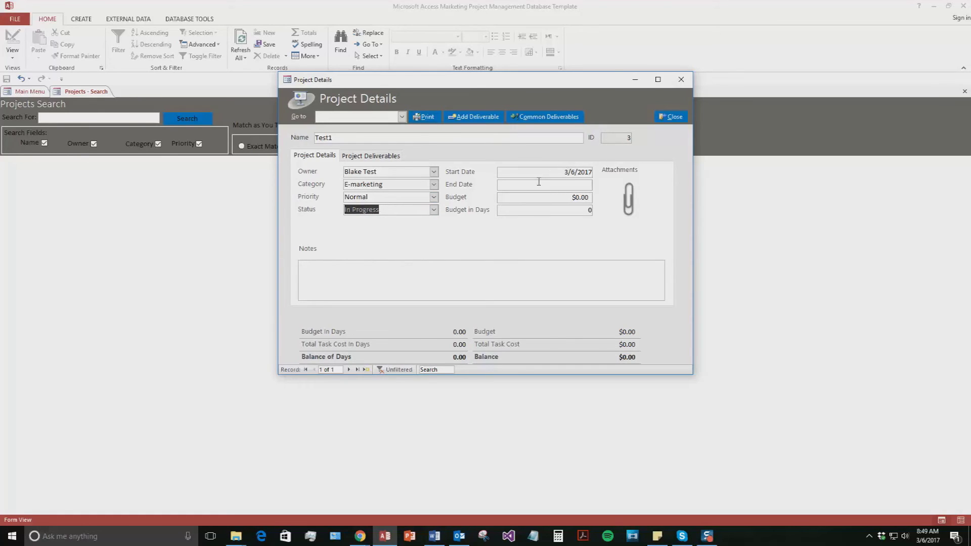
{"action": "left_click", "coordinate": [598, 184]}
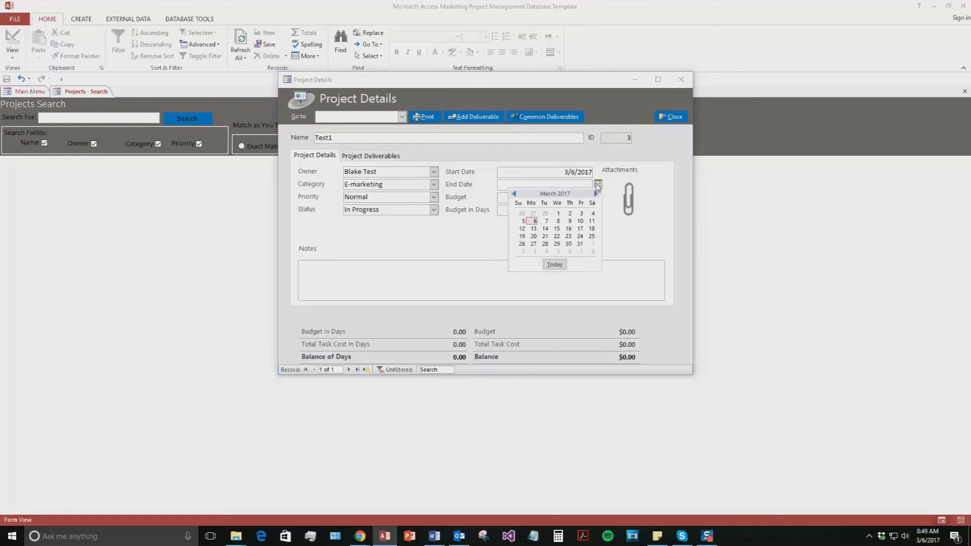
{"action": "left_click", "coordinate": [534, 236]}
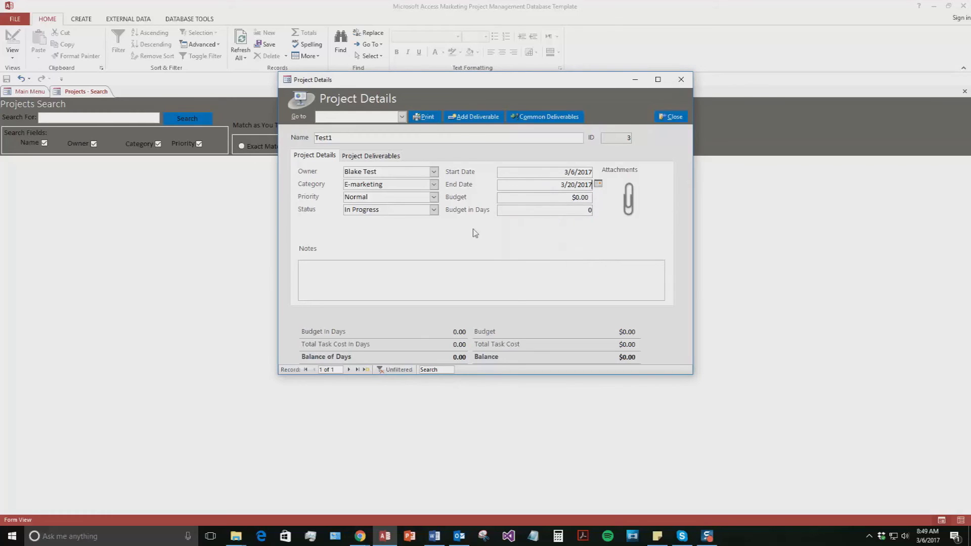
Step: Enter a $100.00 budget and 14 budget days for Test1
{"action": "left_click", "coordinate": [580, 197]}
{"action": "type", "text": "10"}
{"action": "key", "text": "Tab"}
{"action": "type", "text": "14"}
Step: Look through Notes and Attachments, then bring up the Project Deliverables list
{"action": "left_click", "coordinate": [500, 267]}
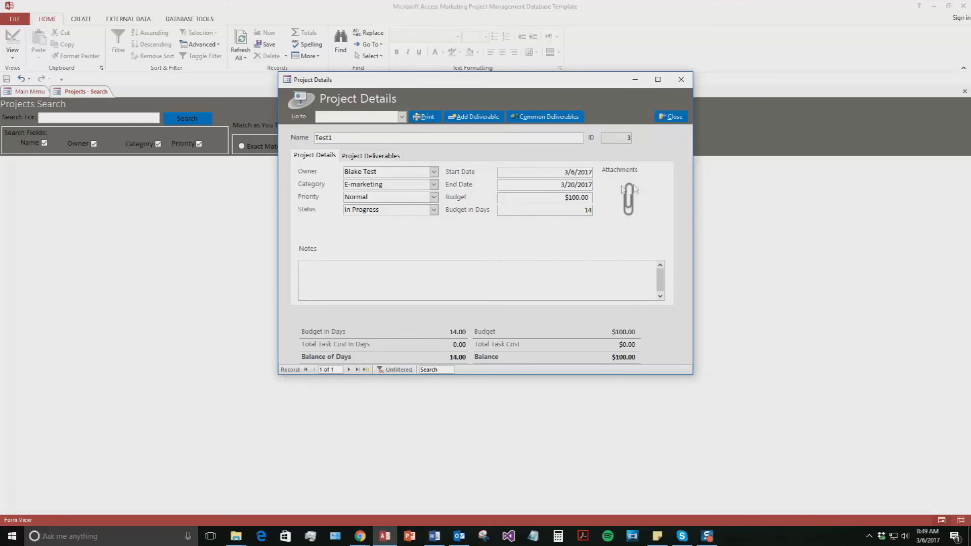
{"action": "left_click", "coordinate": [627, 203]}
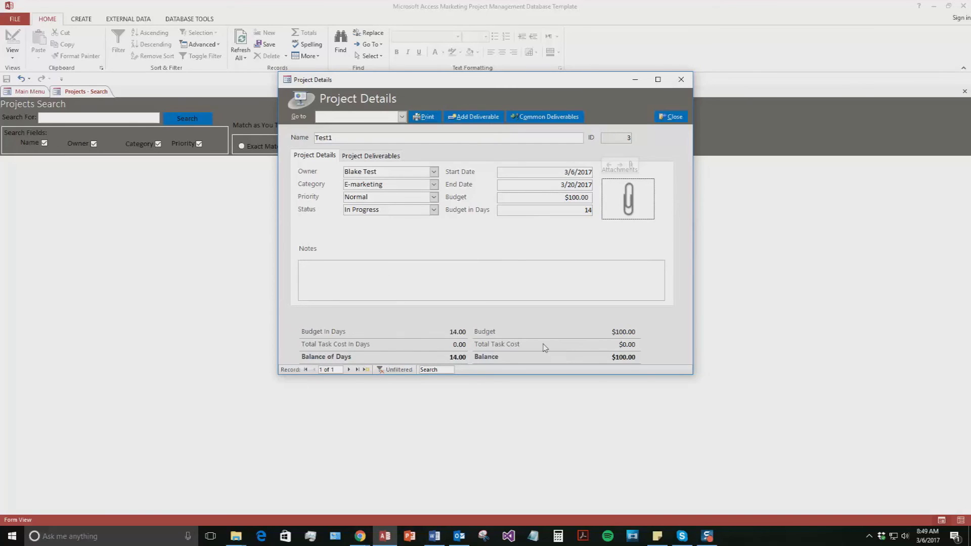
{"action": "left_click", "coordinate": [372, 157]}
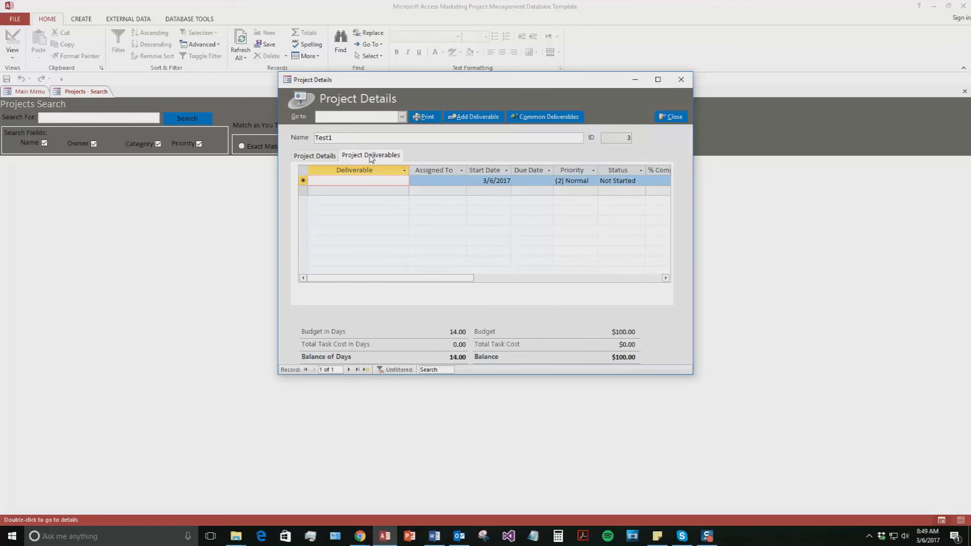
{"action": "left_click", "coordinate": [456, 179]}
Step: Abandon the deliverables list and return to Test1's main Project Details
{"action": "left_click", "coordinate": [461, 181]}
{"action": "left_click", "coordinate": [461, 181]}
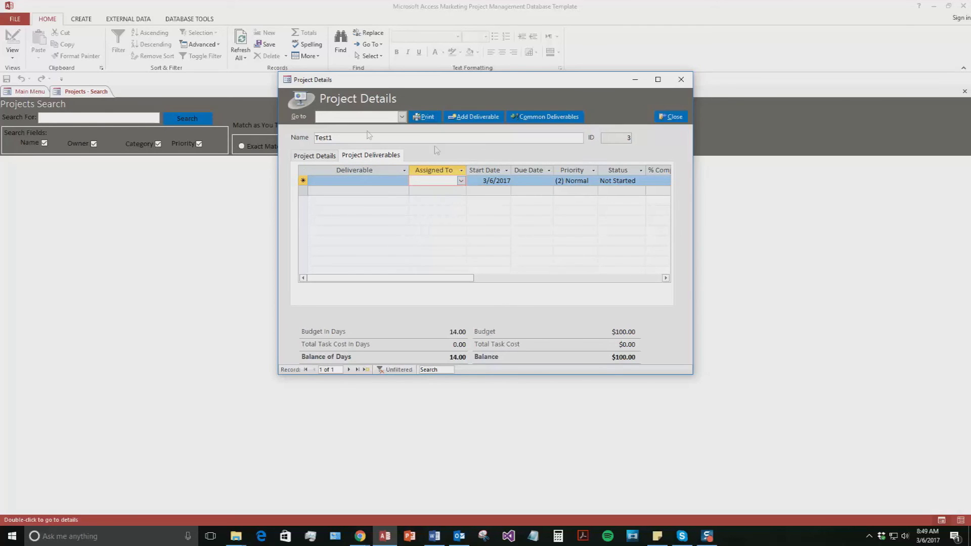
{"action": "left_click", "coordinate": [293, 158]}
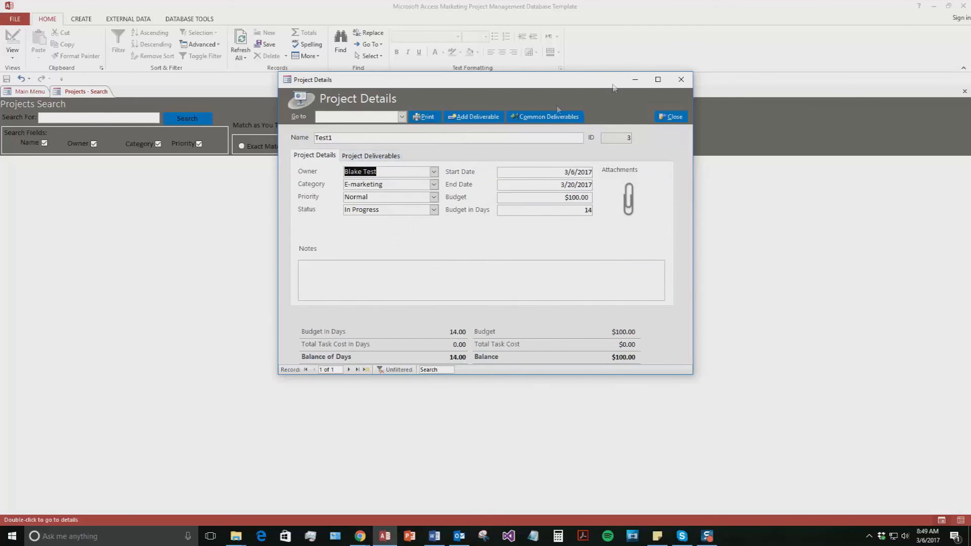
Step: Add a Mock Up deliverable assigned to the second employee and linked to a vendor
{"action": "left_click", "coordinate": [483, 118]}
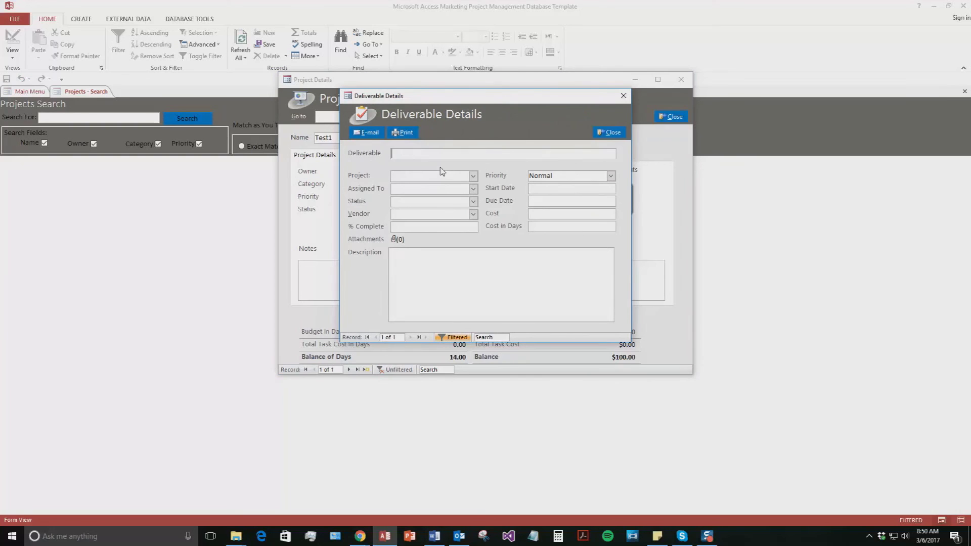
{"action": "type", "text": "Mock Up"}
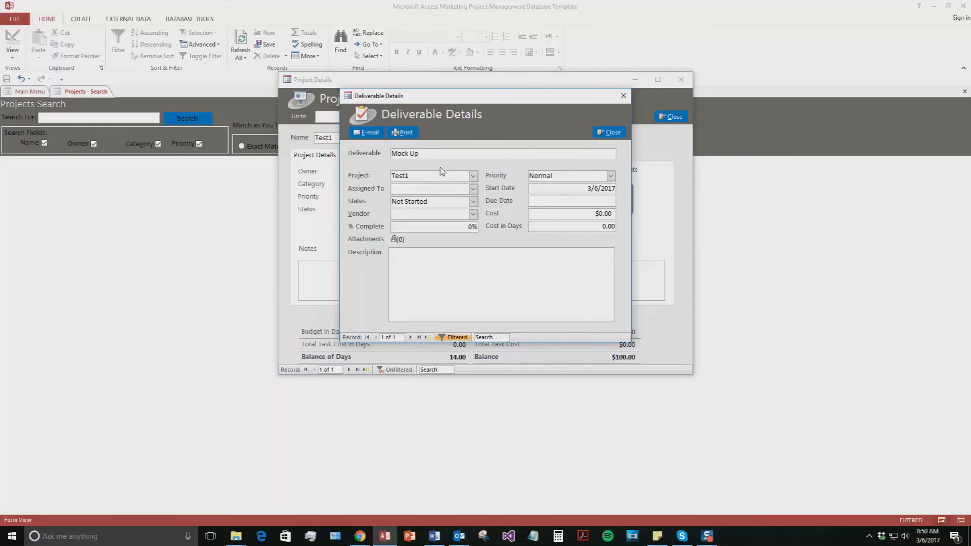
{"action": "left_click", "coordinate": [473, 189]}
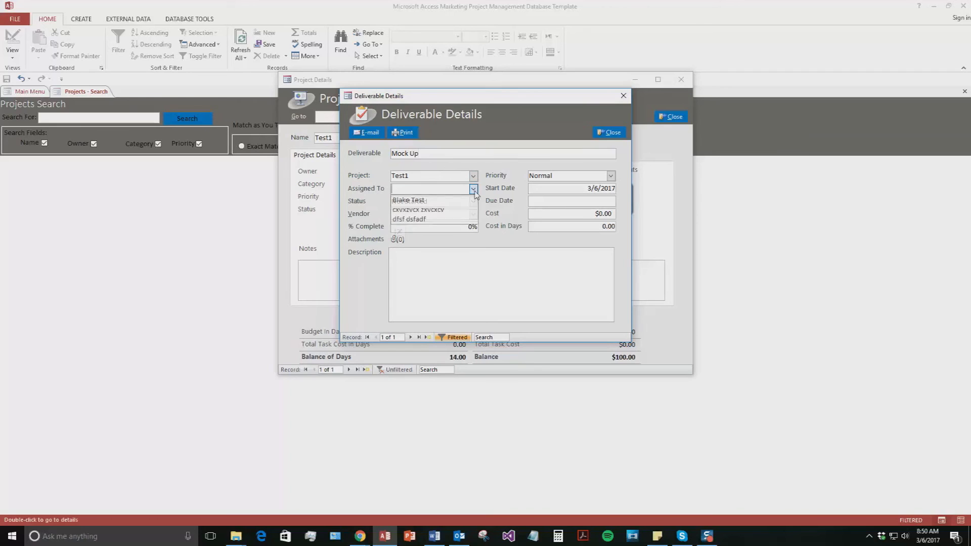
{"action": "left_click", "coordinate": [434, 210]}
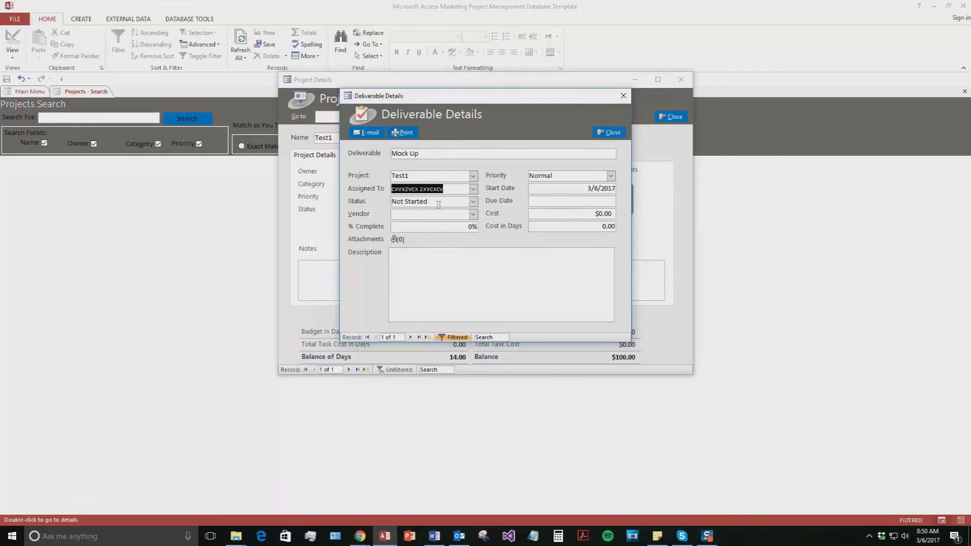
{"action": "left_click", "coordinate": [474, 214]}
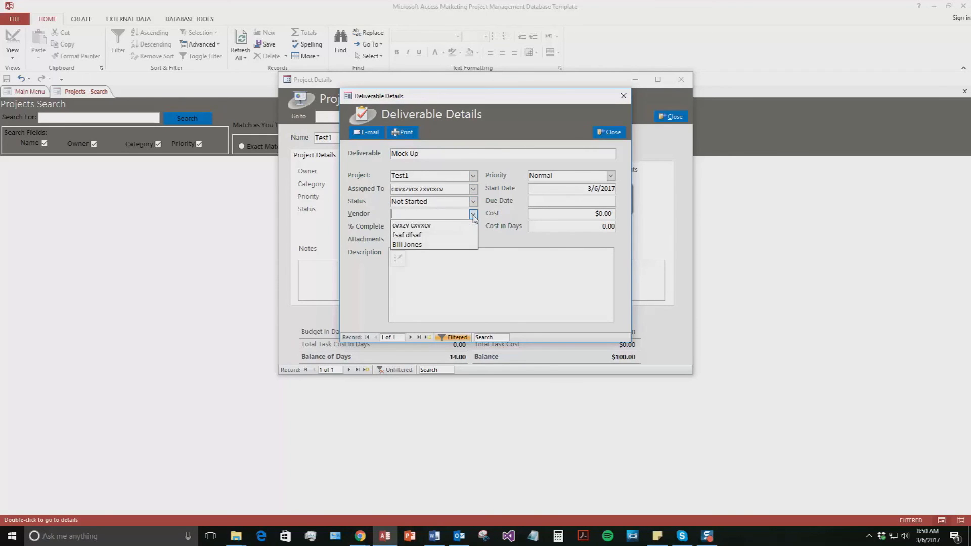
{"action": "left_click", "coordinate": [407, 244]}
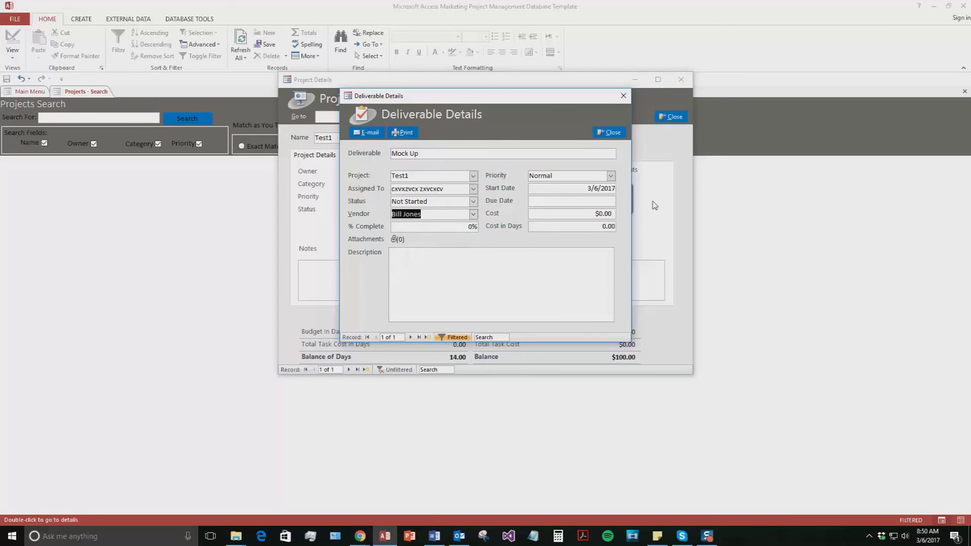
{"action": "left_click", "coordinate": [433, 271]}
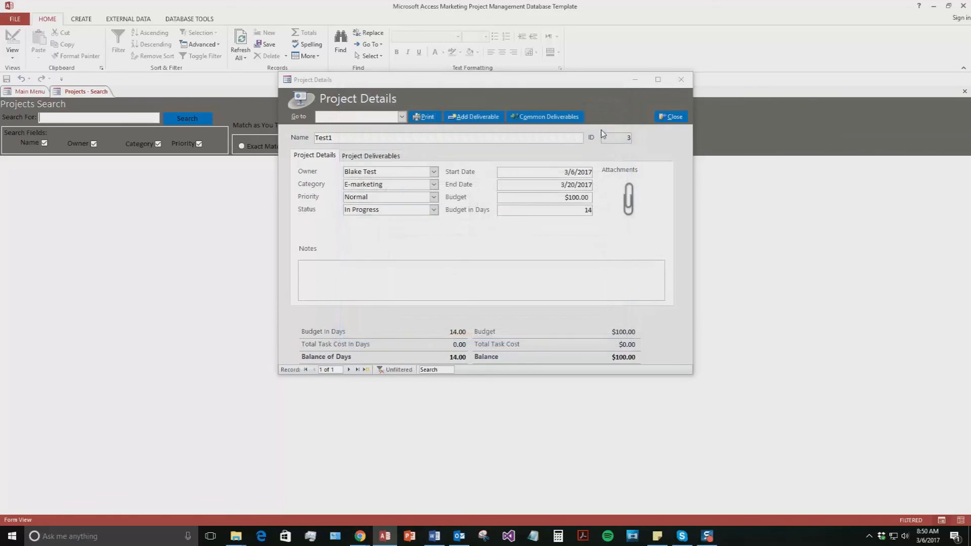
Step: Close both detail forms, search projects for 'Tes', and reopen then close Test1's details
{"action": "left_click", "coordinate": [602, 133]}
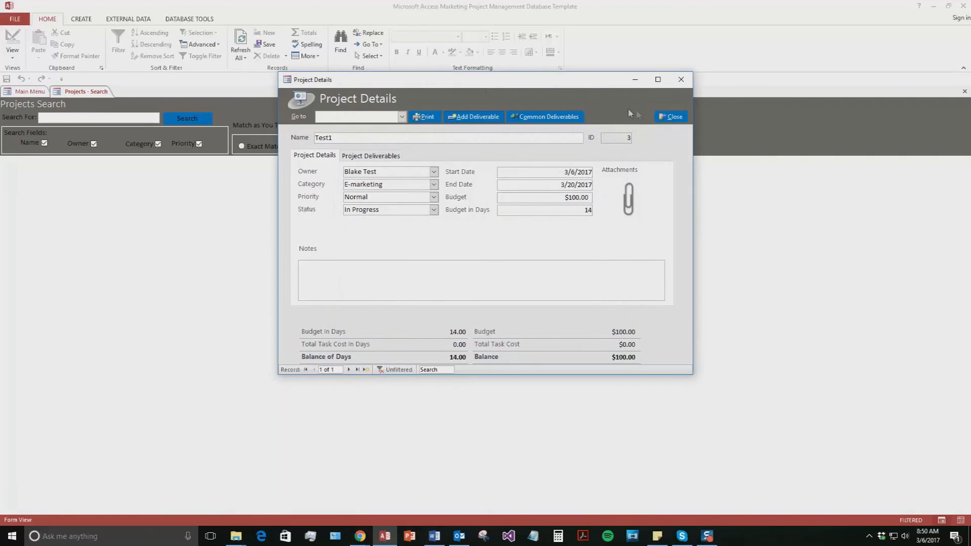
{"action": "left_click", "coordinate": [658, 117]}
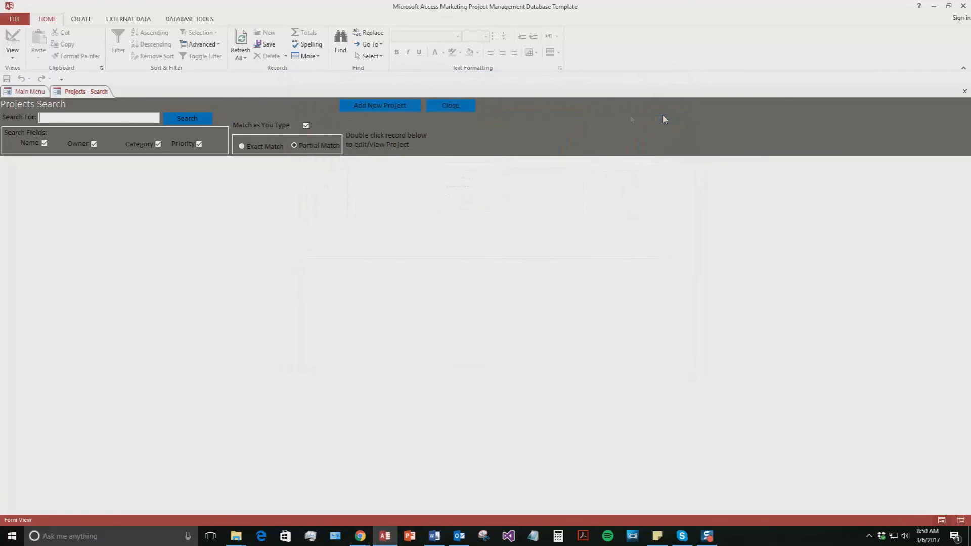
{"action": "left_click", "coordinate": [143, 117]}
{"action": "type", "text": "Te"}
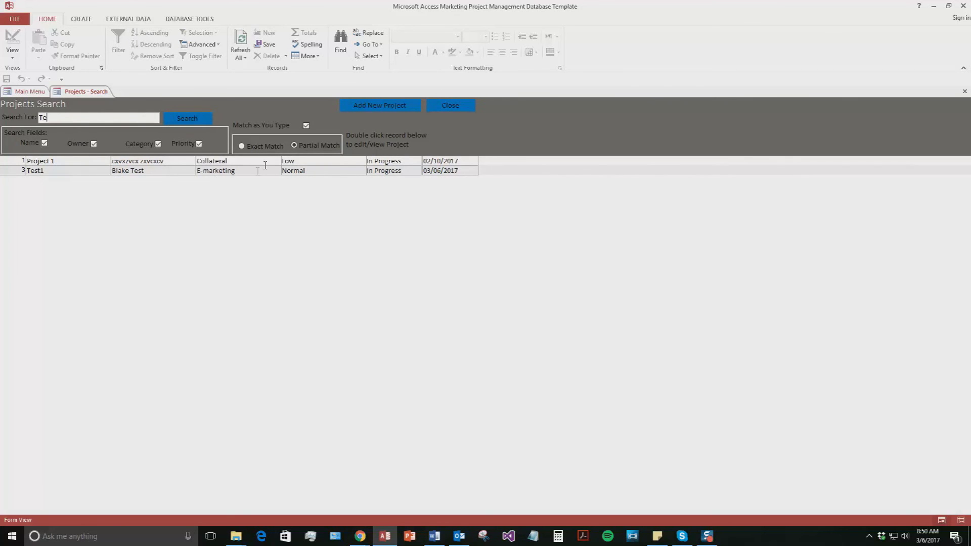
{"action": "type", "text": "s"}
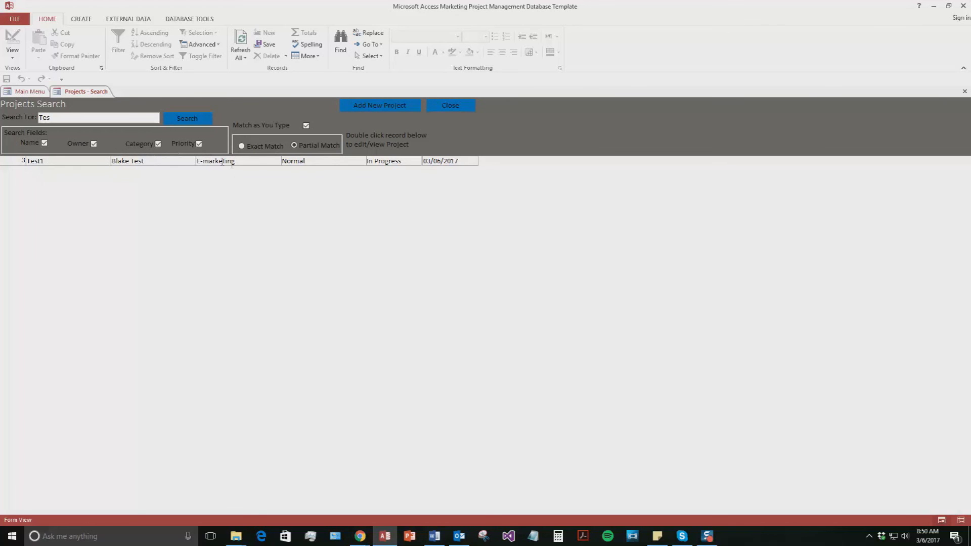
{"action": "double_click", "coordinate": [70, 161]}
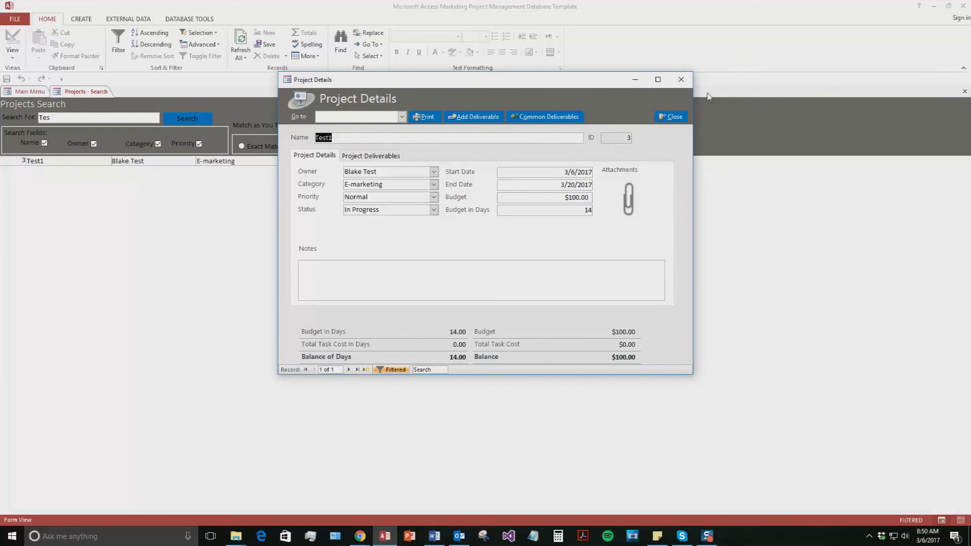
{"action": "left_click", "coordinate": [670, 117]}
Step: Close the Projects Search form to return to the Main Menu
{"action": "left_click", "coordinate": [466, 107]}
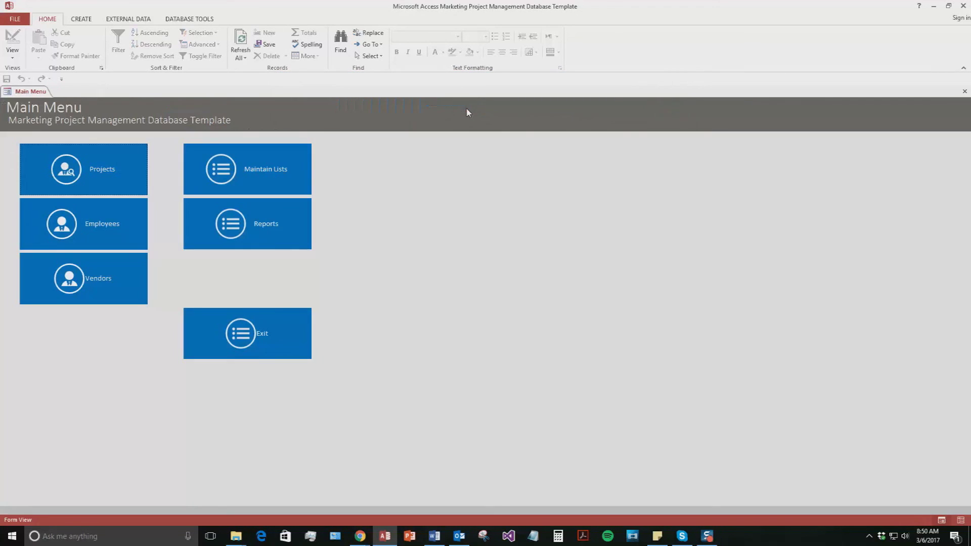